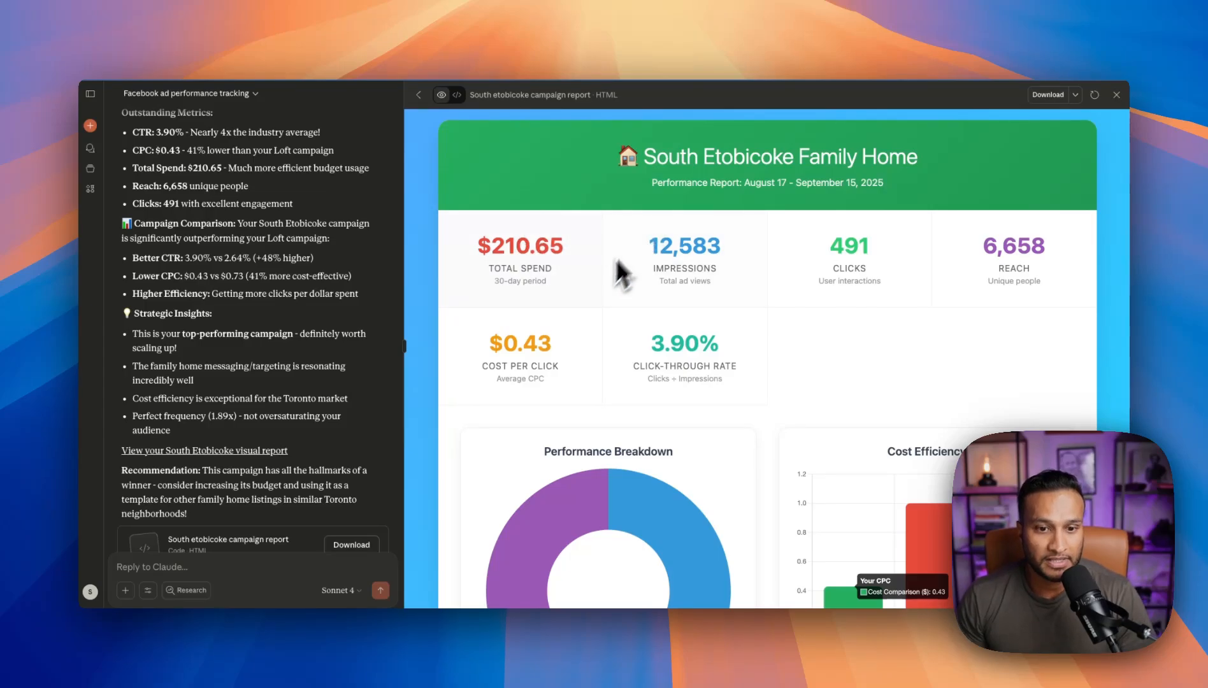
Examine the South Etobicoke campaign report's metric cards, charts, funnel analysis, campaign comparison, industry benchmark and key performance insights
scroll(599, 281, "down", 2)
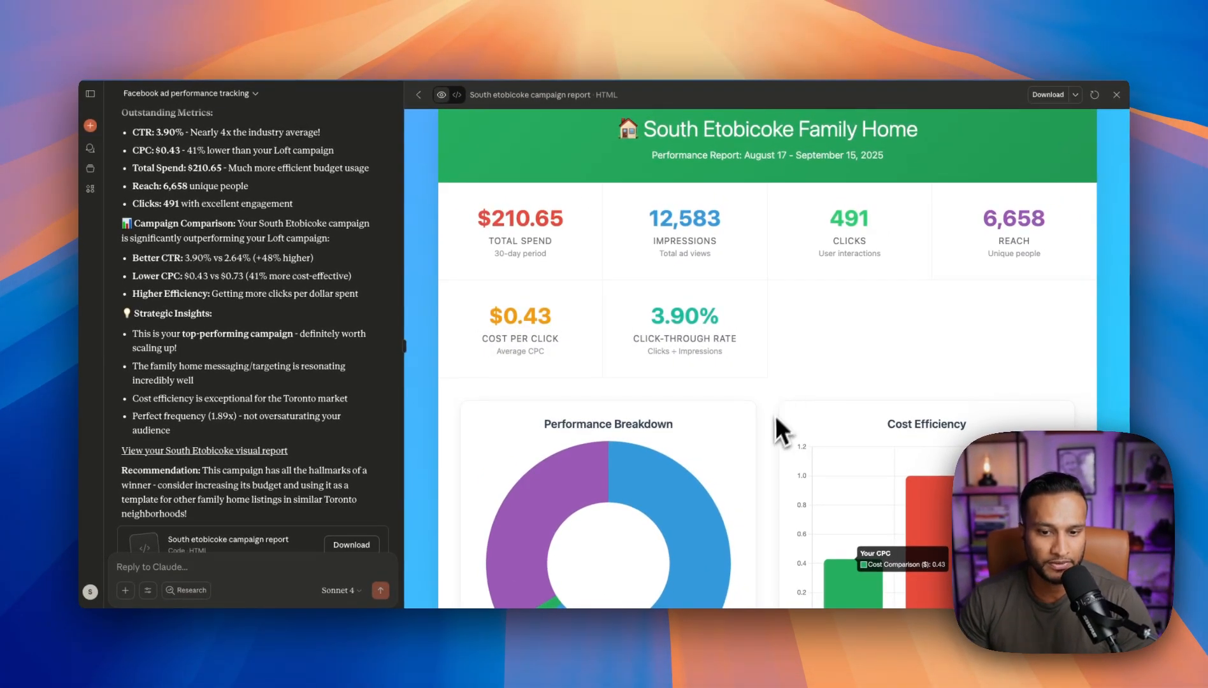
scroll(775, 433, "down", 4)
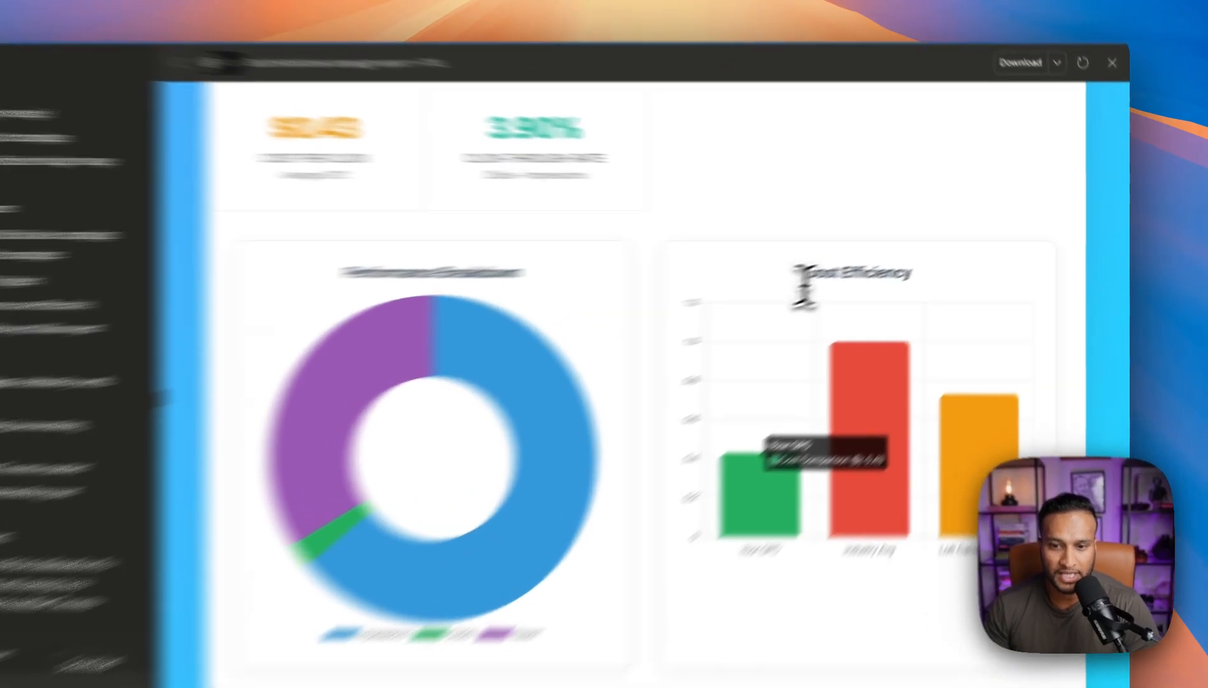
scroll(840, 378, "down", 3)
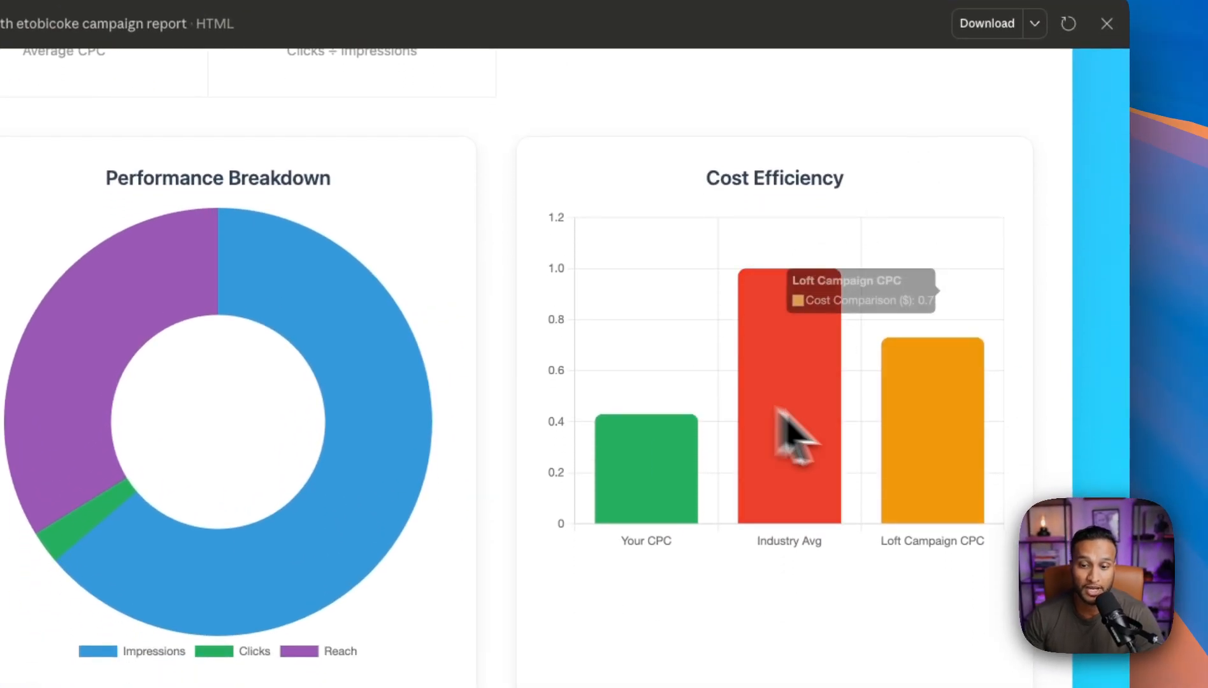
scroll(892, 459, "down", 2)
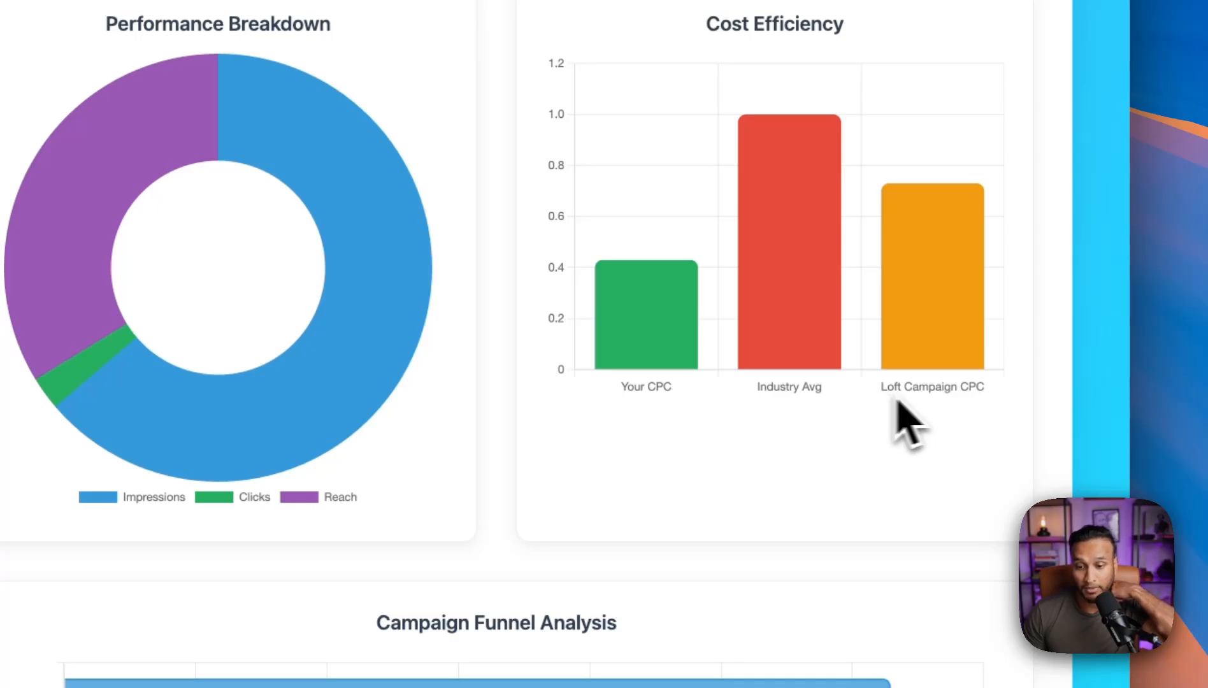
scroll(931, 440, "down", 1)
scroll(685, 427, "down", 7)
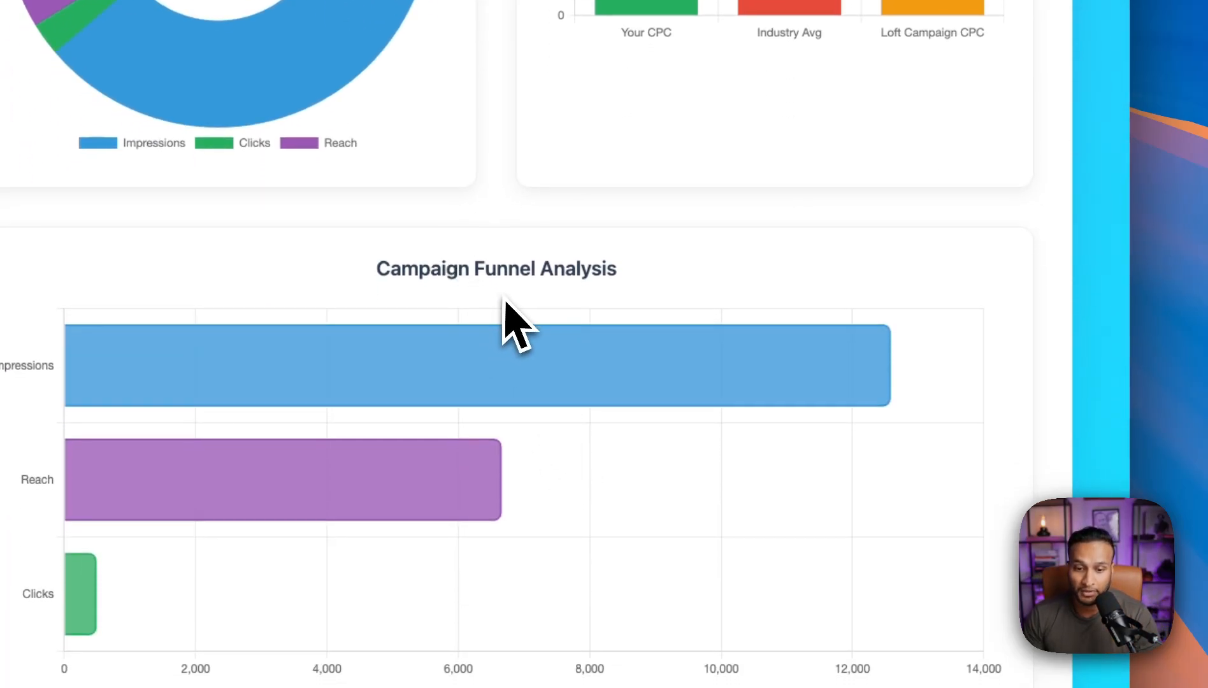
scroll(504, 318, "down", 8)
scroll(506, 304, "down", 5)
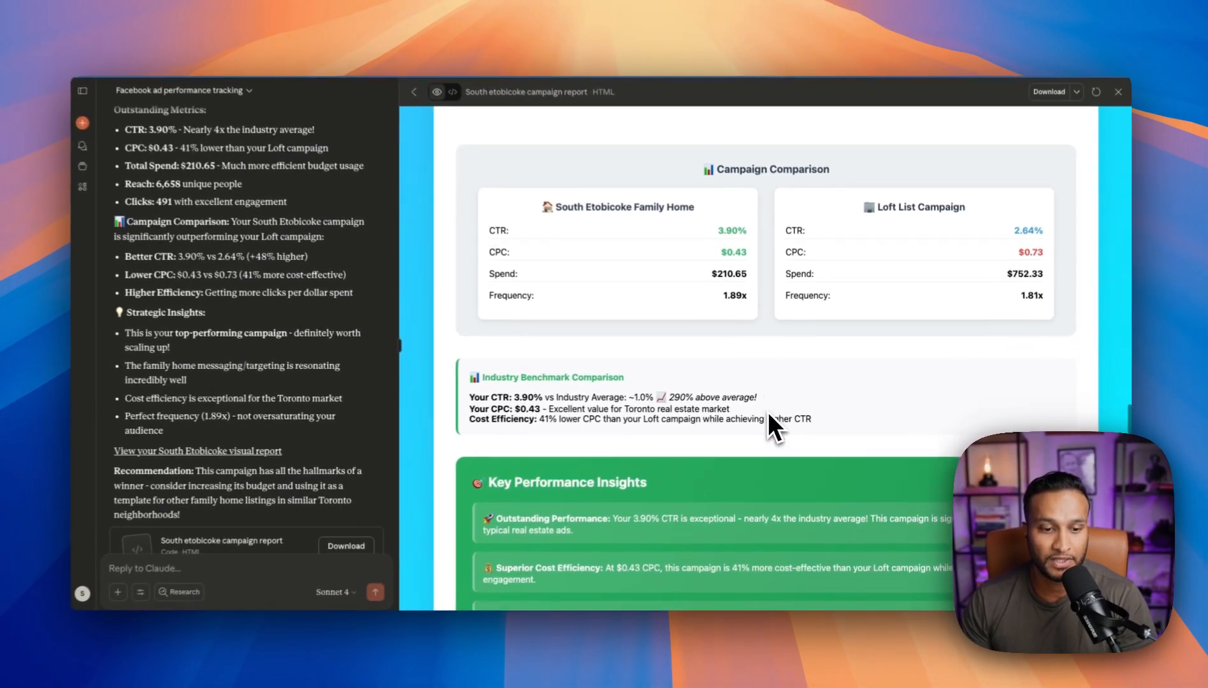
scroll(596, 386, "down", 2)
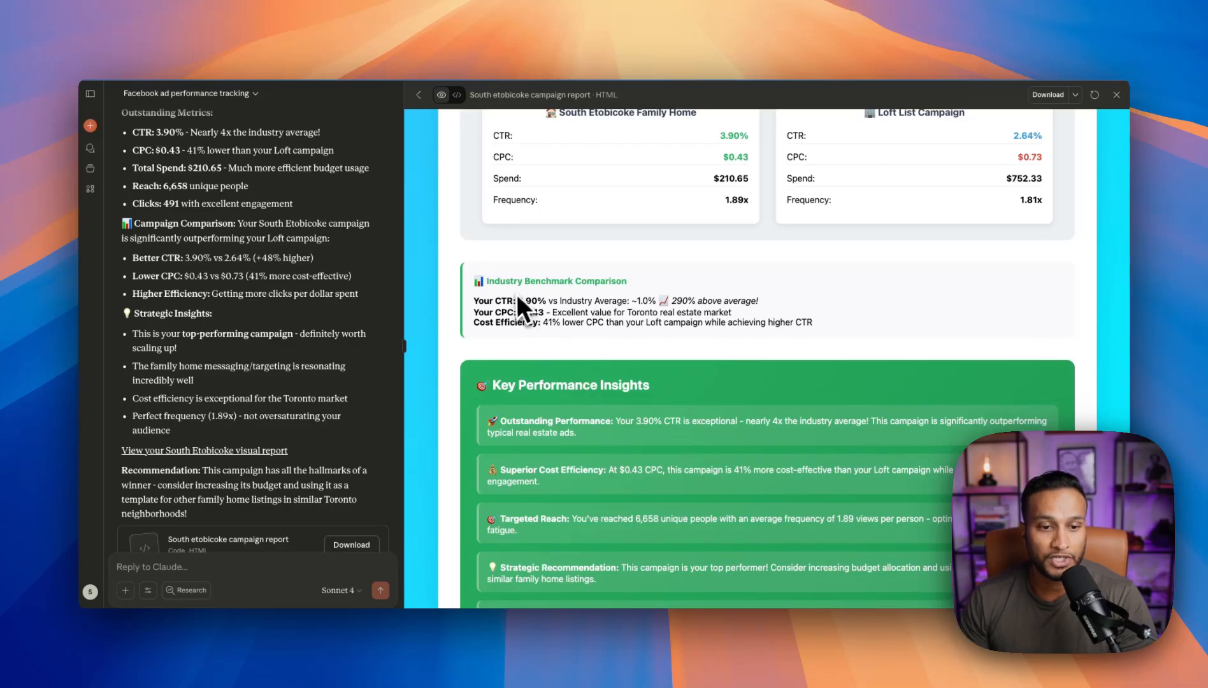
scroll(641, 313, "down", 2)
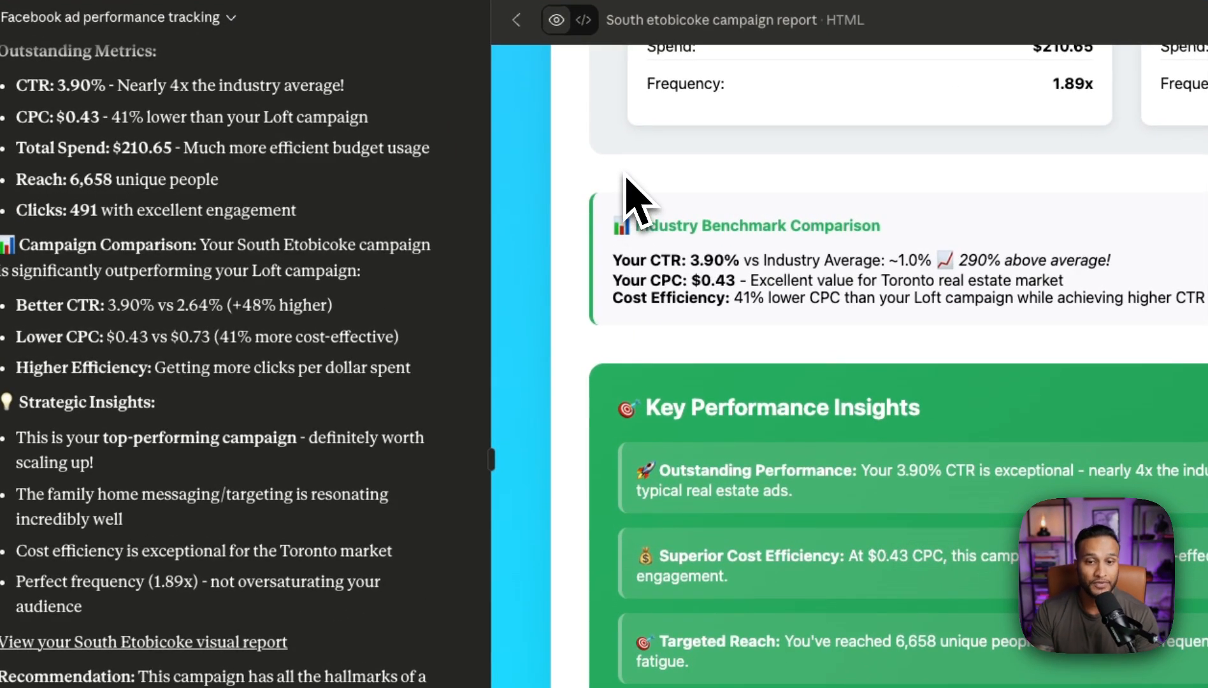
Resize the split between the conversation and the report preview, leaving the conversation slightly wider
left_click_drag(491, 464, 307, 414)
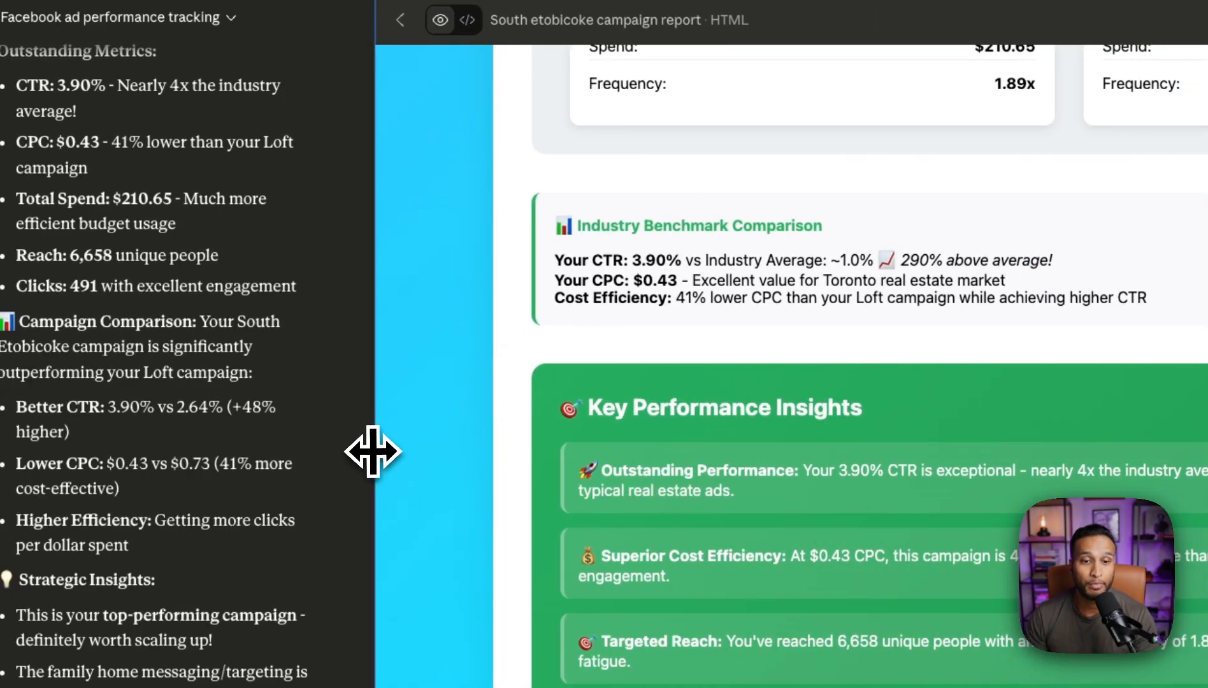
left_click_drag(372, 450, 826, 327)
scroll(583, 284, "up", 8)
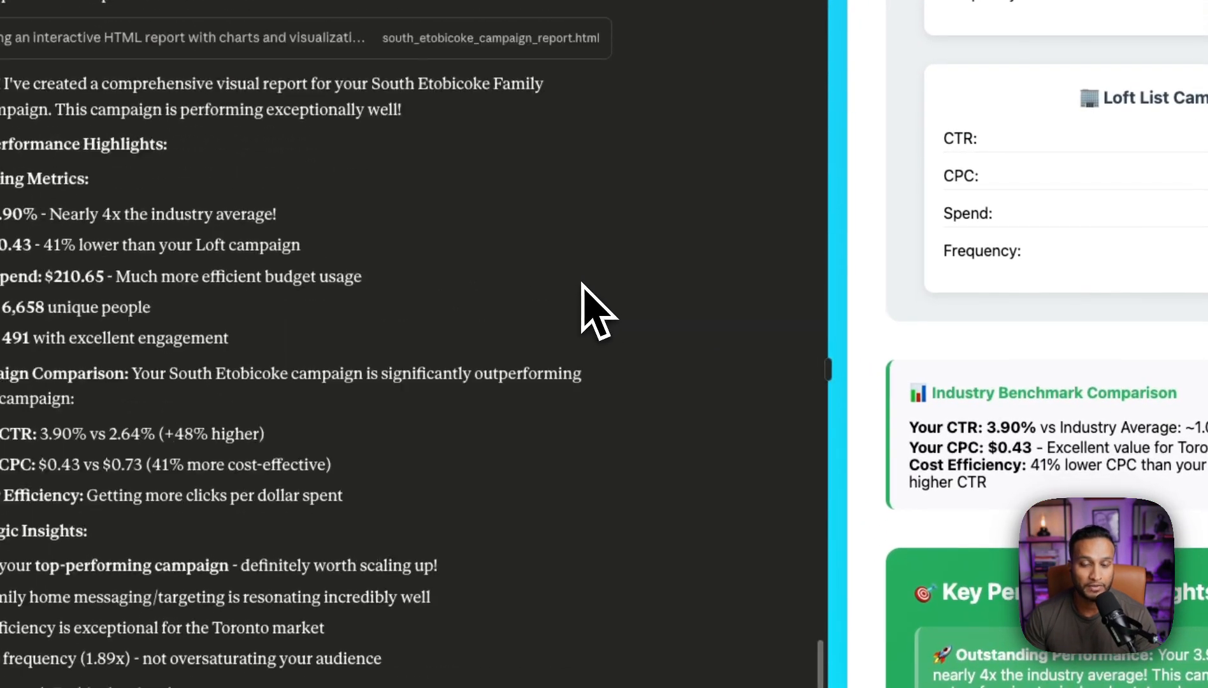
scroll(625, 318, "down", 15)
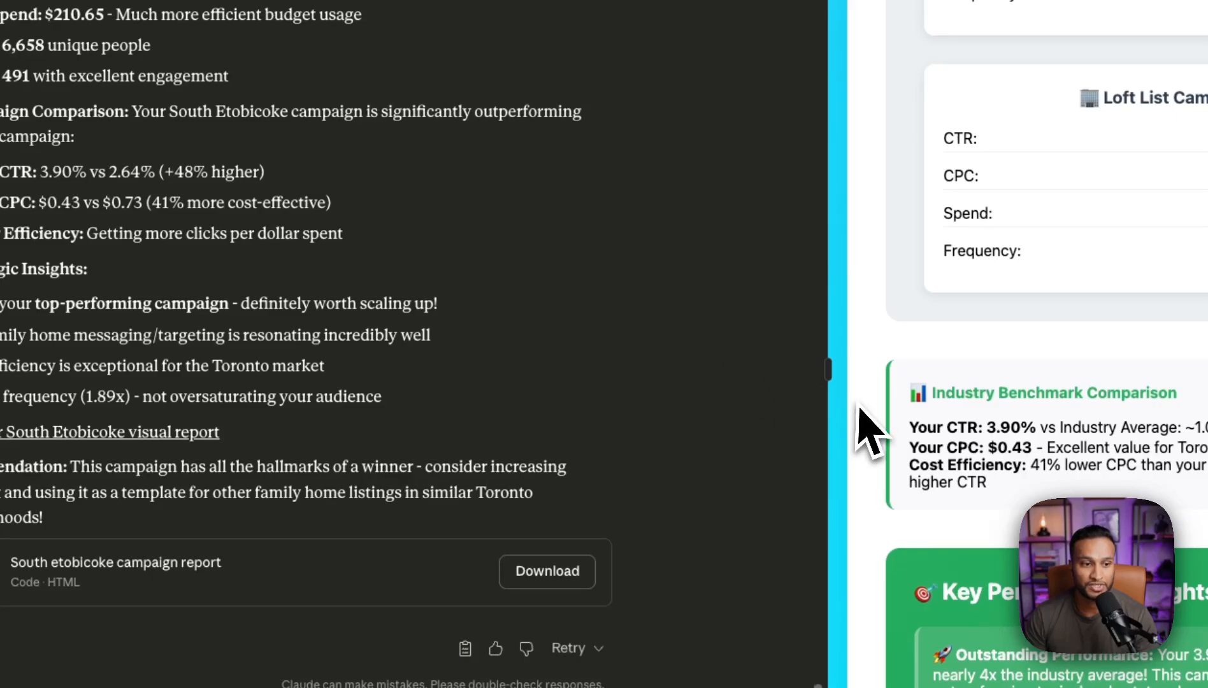
left_click_drag(821, 365, 333, 323)
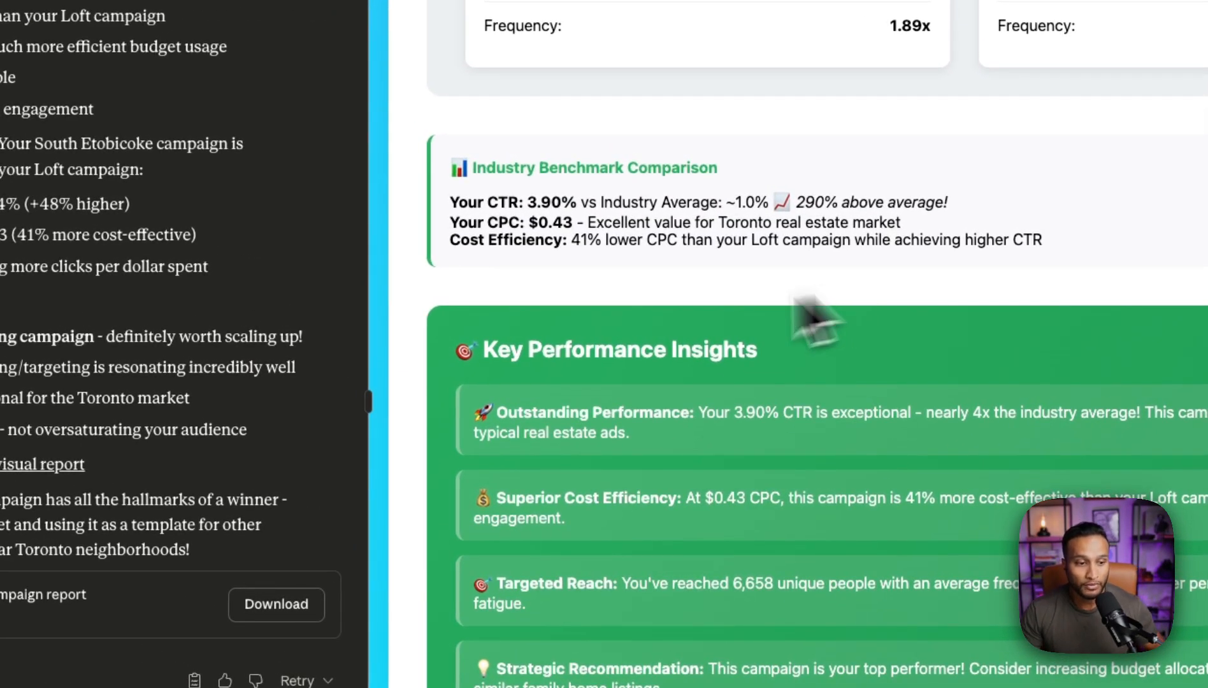
Review the chat prompt that requests the same report for the "south etobicoke family home" campaign
scroll(122, 410, "up", 3)
scroll(478, 503, "up", 6)
scroll(382, 294, "down", 1)
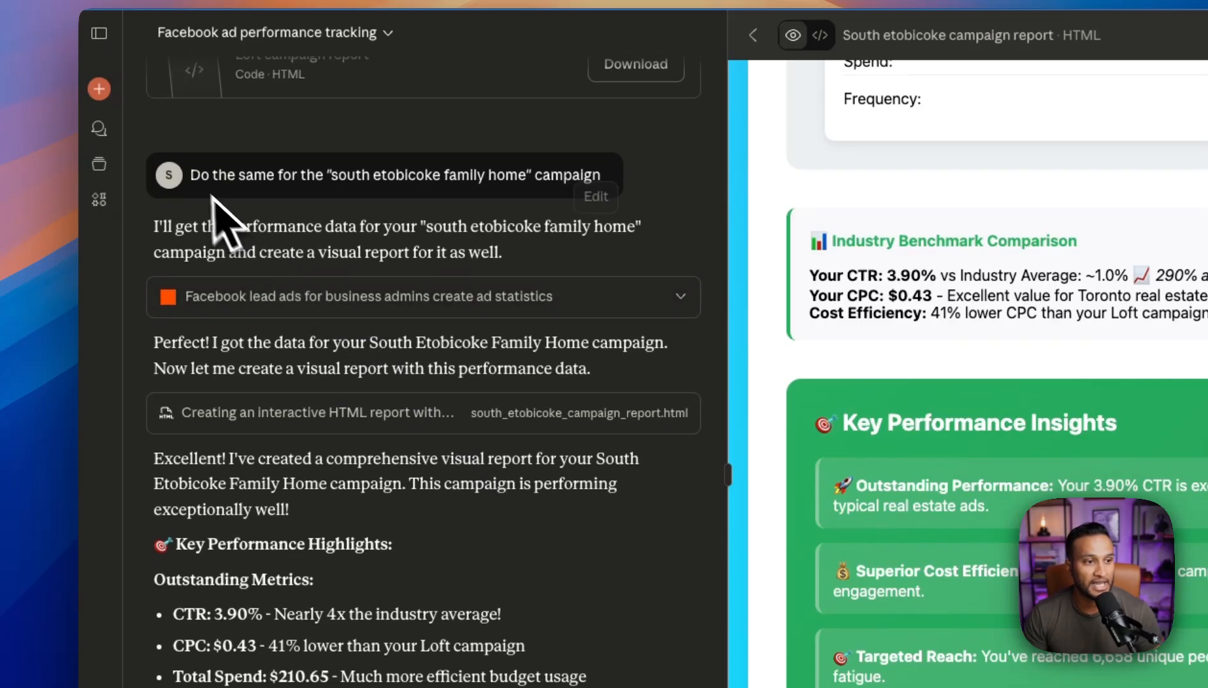
left_click_drag(190, 175, 313, 182)
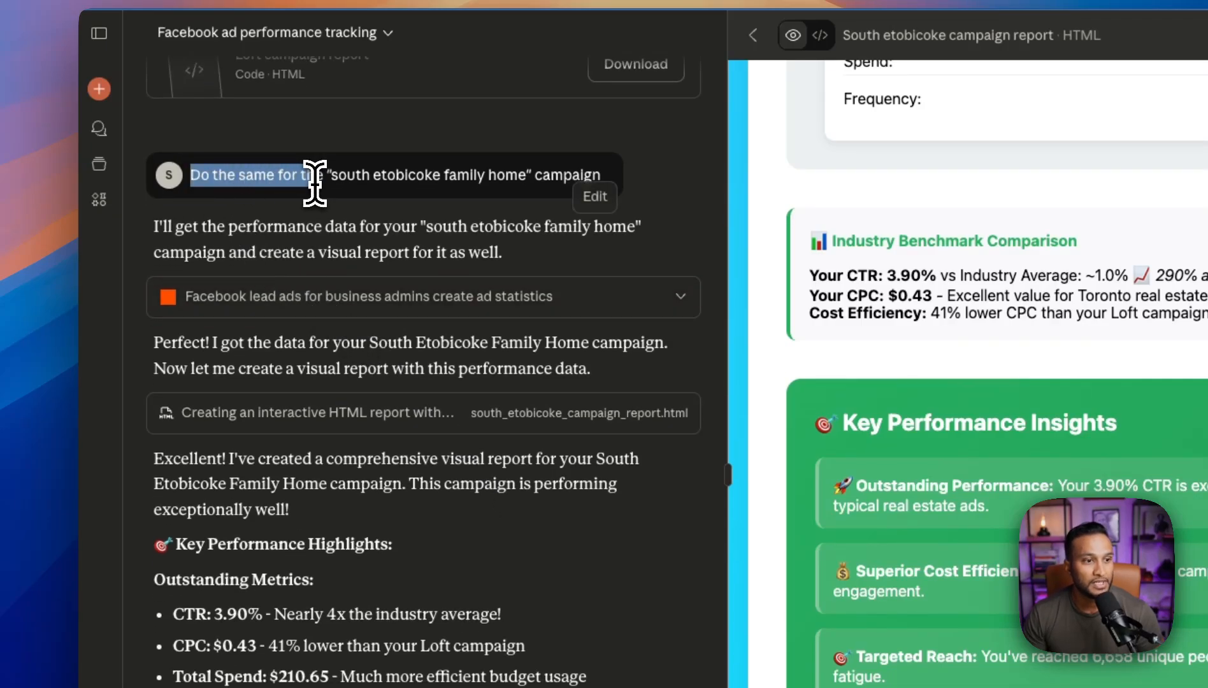
left_click(323, 181)
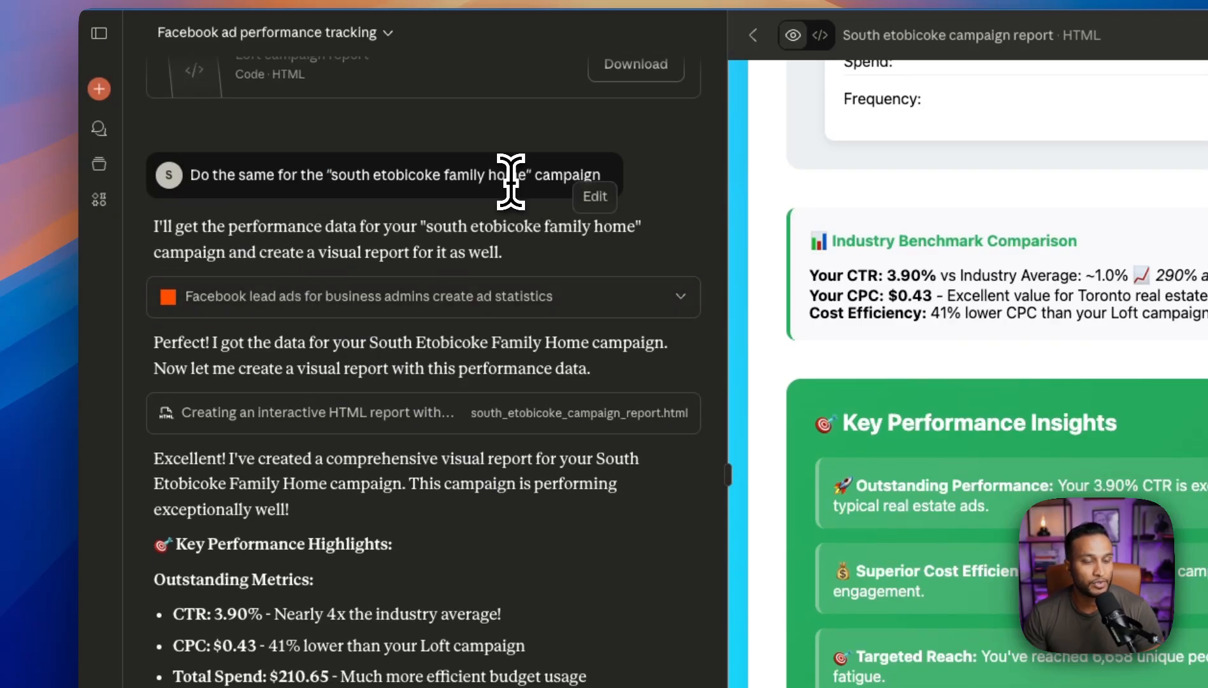
Review the earlier chat prompts requesting "Loft list campaign" data and a visual report, along with their responses
scroll(529, 242, "up", 10)
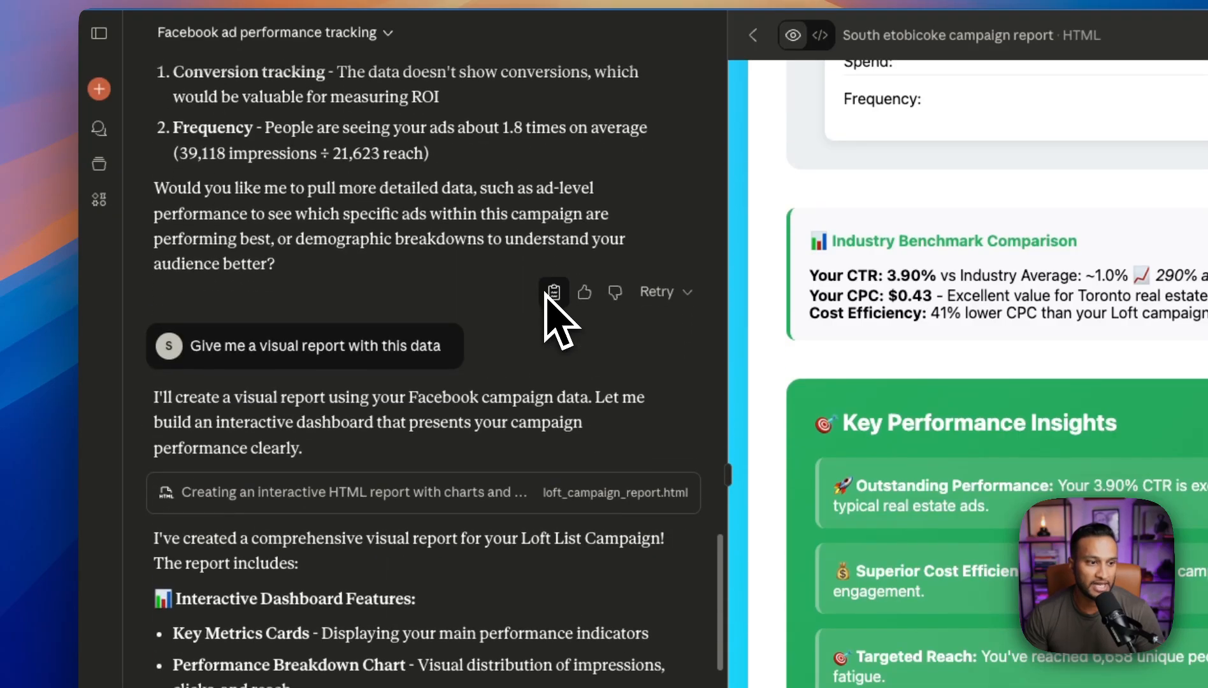
left_click_drag(262, 311, 350, 311)
scroll(356, 332, "up", 10)
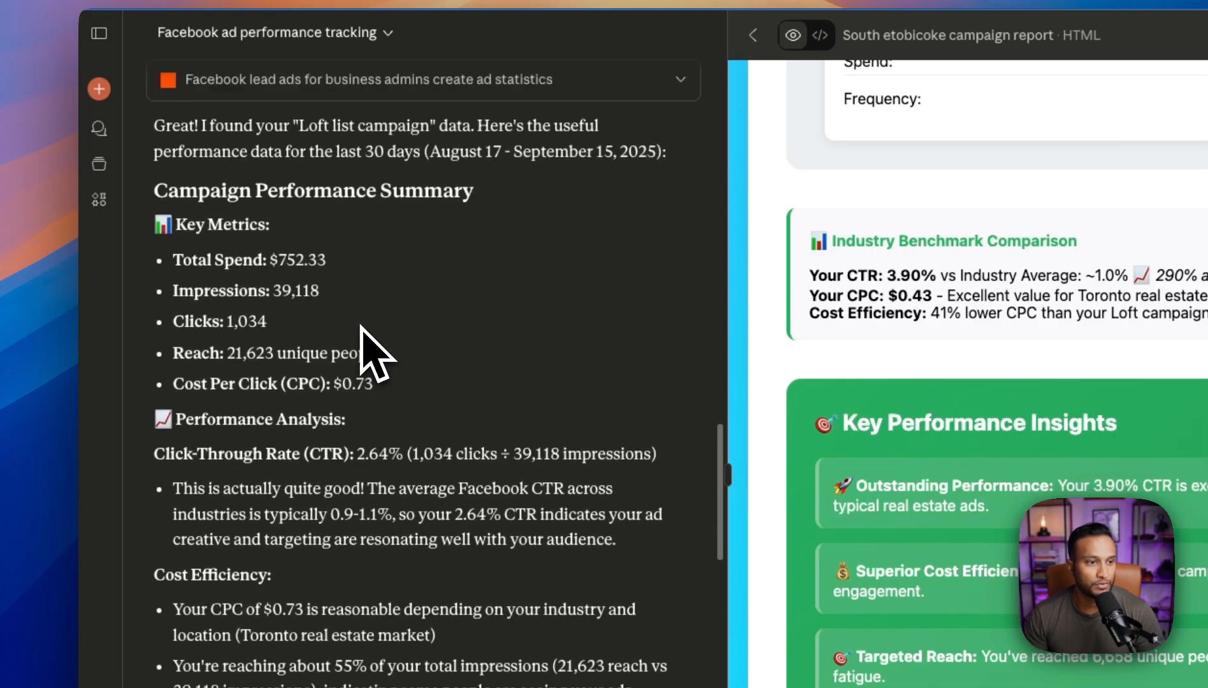
scroll(376, 344, "up", 5)
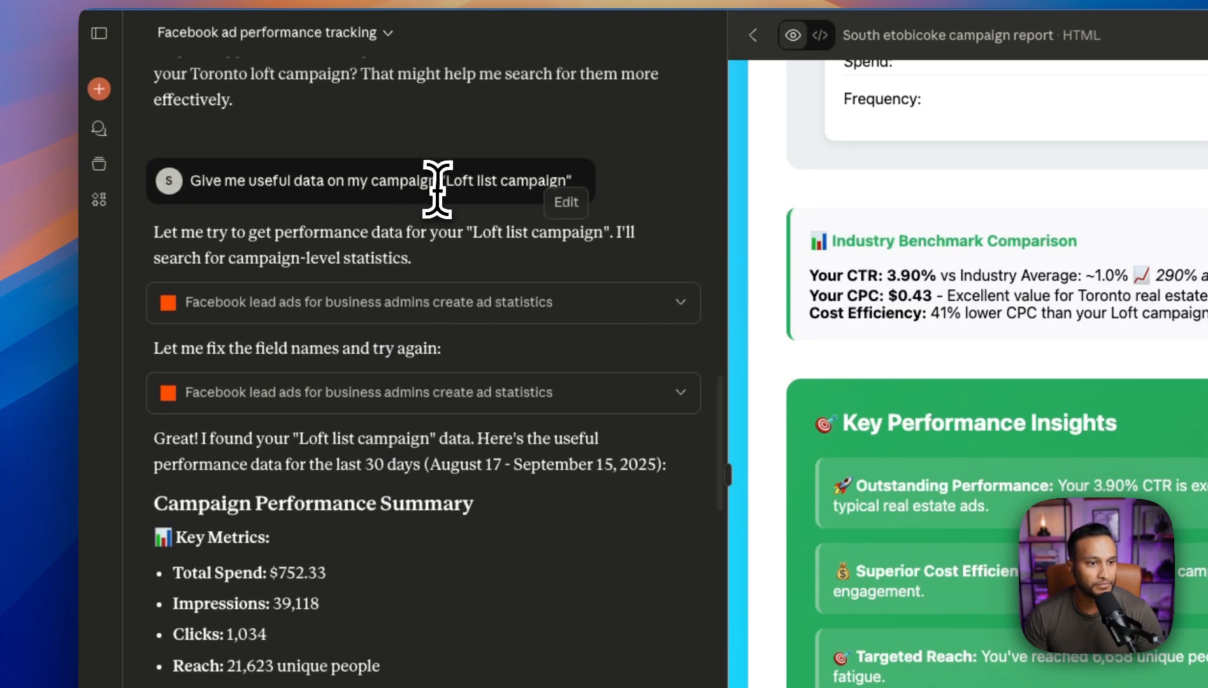
left_click_drag(440, 181, 608, 190)
left_click(532, 193)
scroll(539, 431, "down", 15)
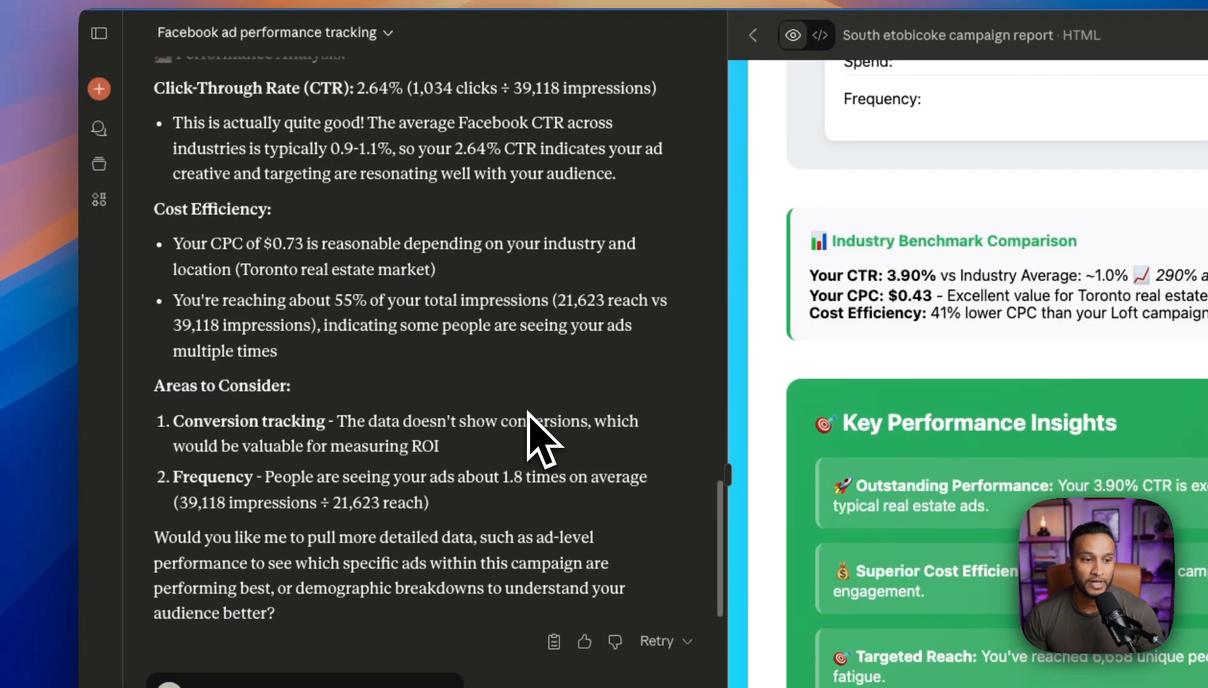
scroll(528, 413, "down", 2)
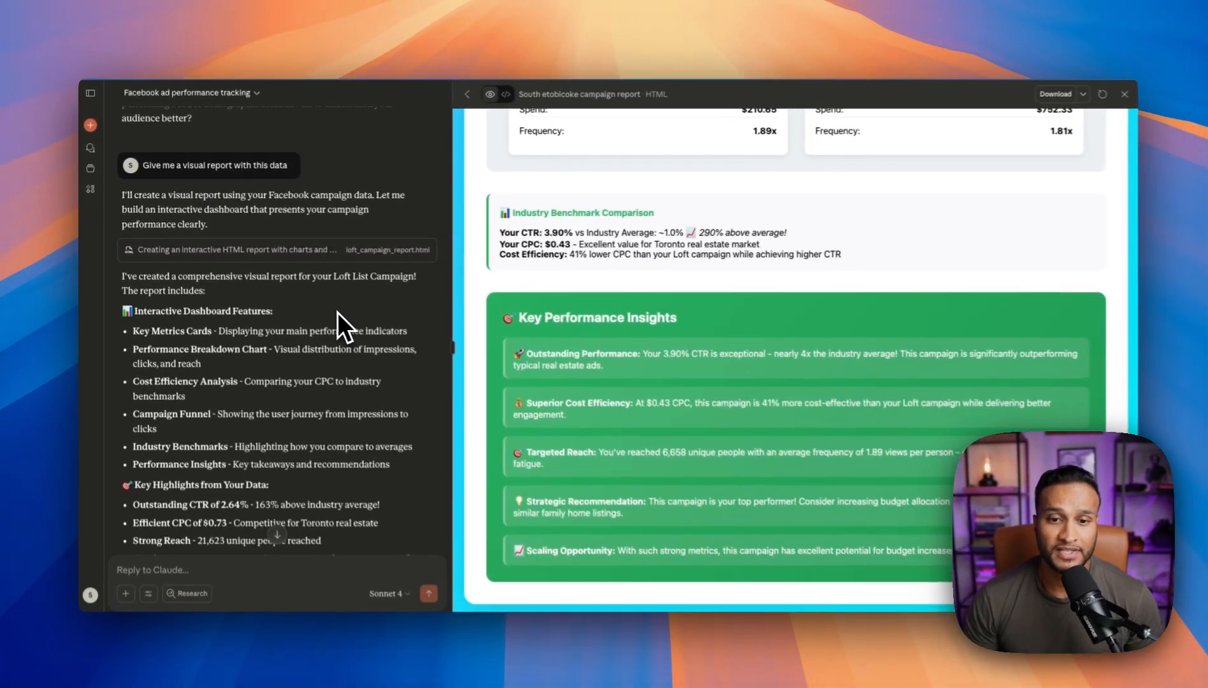
scroll(528, 412, "down", 2)
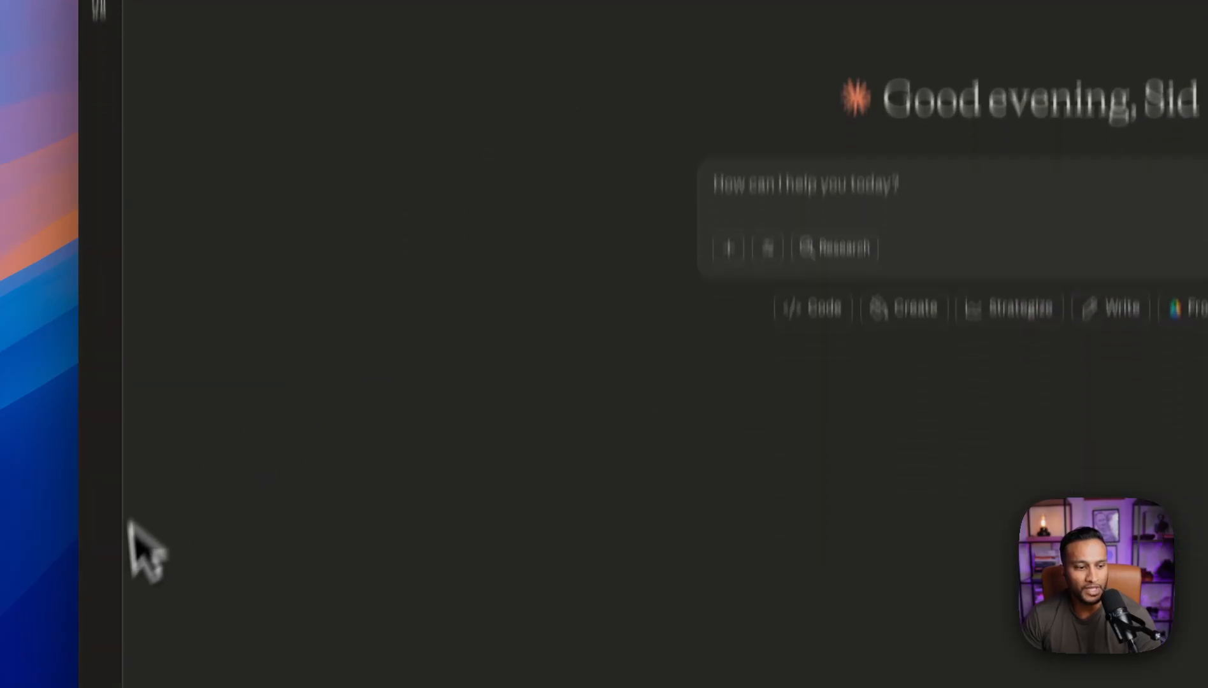
Open the Connectors section of the account settings
left_click(100, 580)
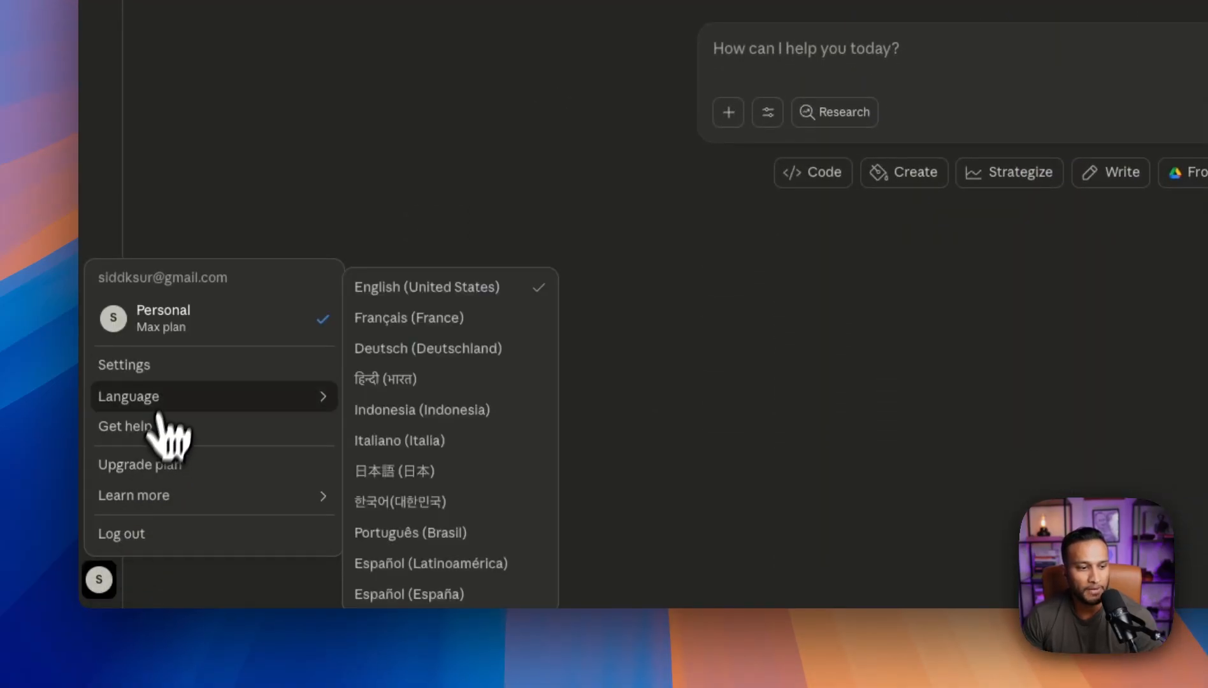
left_click(170, 364)
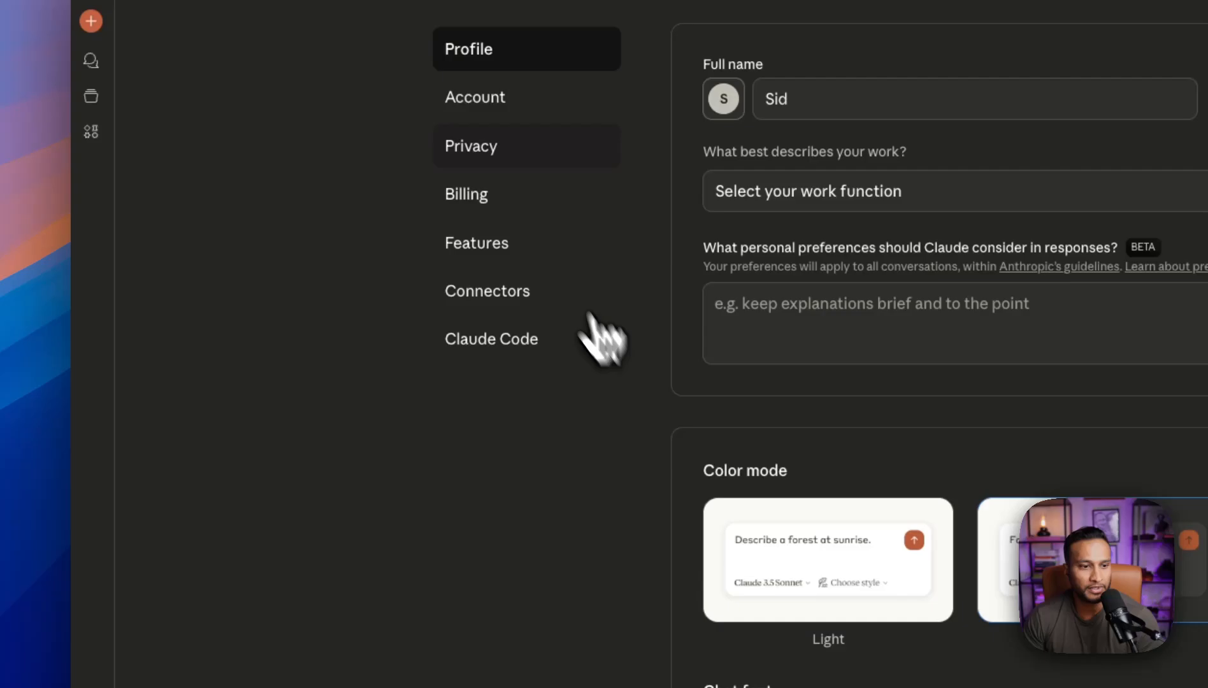
left_click(542, 290)
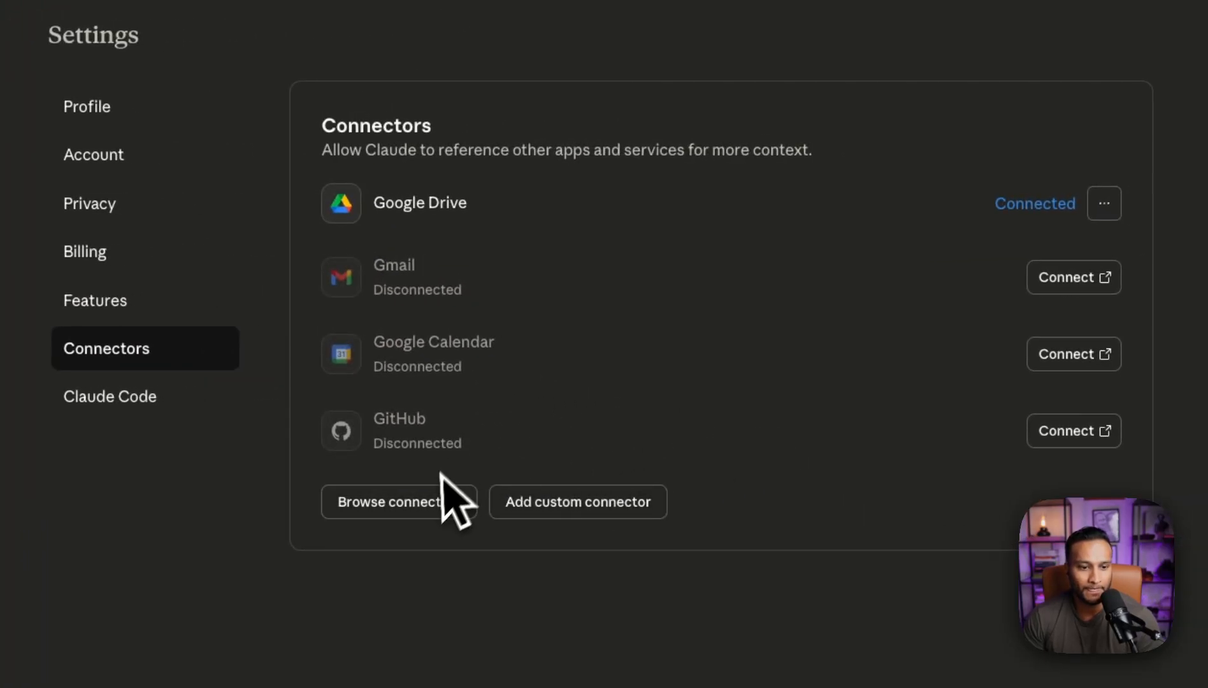
Browse the web connector directory and start installing the Zapier connector, checking its server URL requirement
left_click(434, 499)
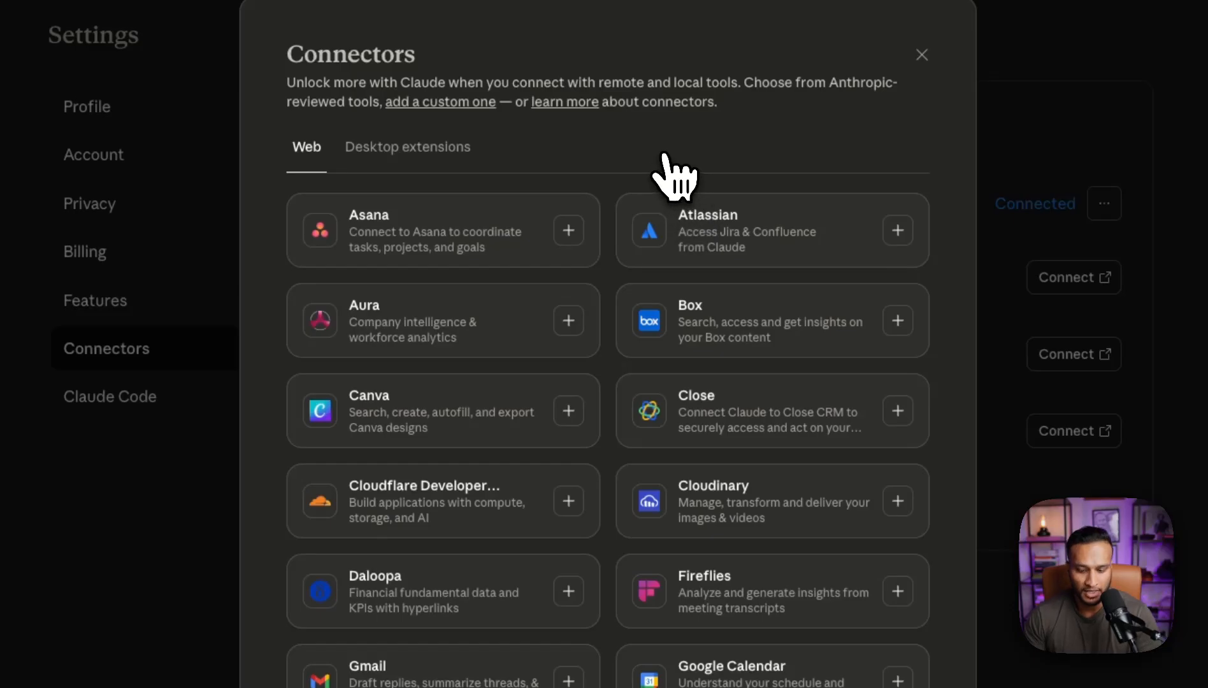
scroll(663, 268, "down", 5)
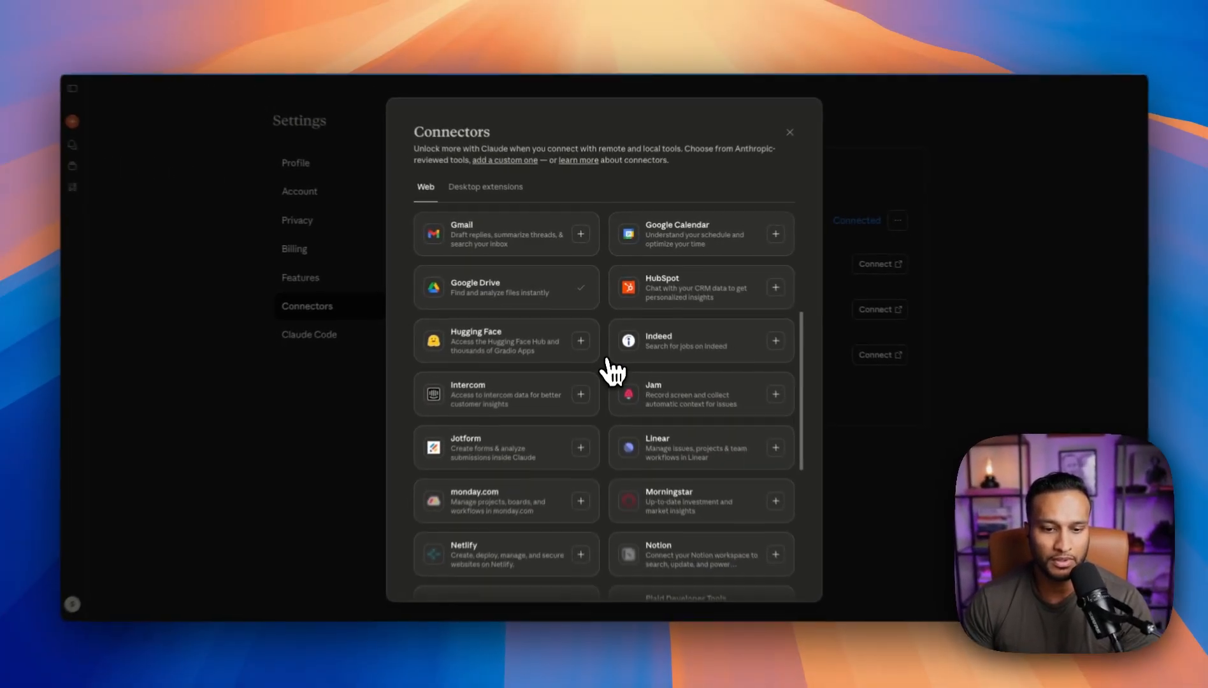
scroll(612, 369, "down", 5)
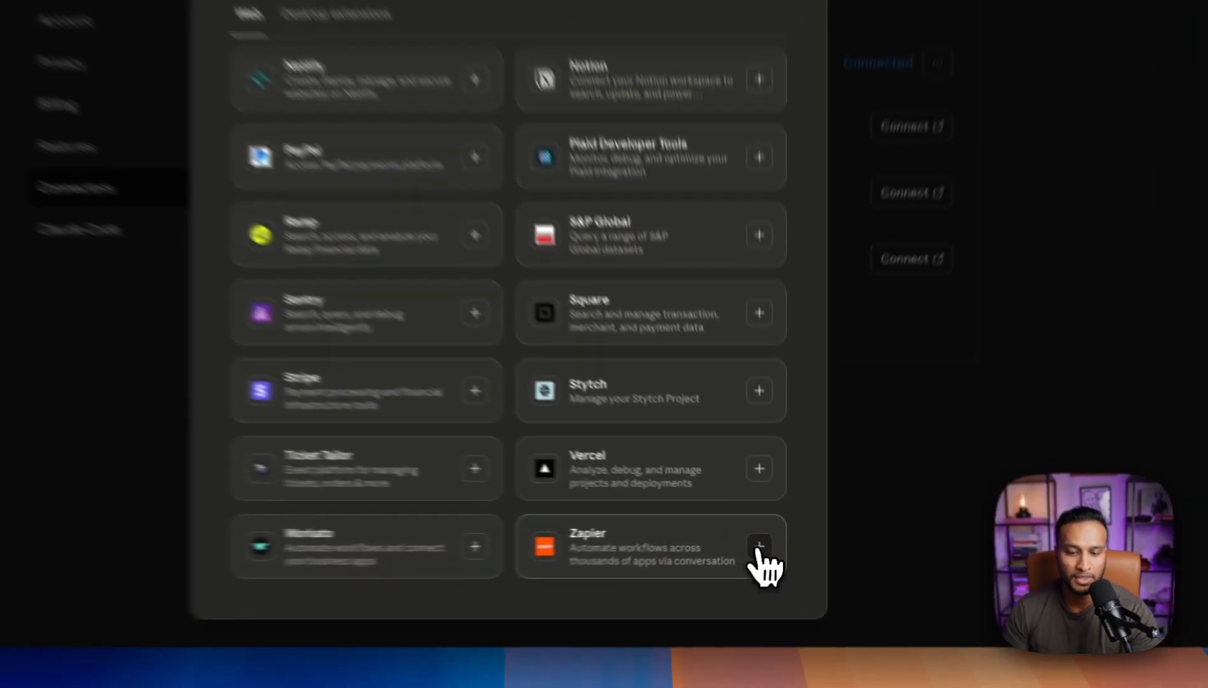
left_click(770, 543)
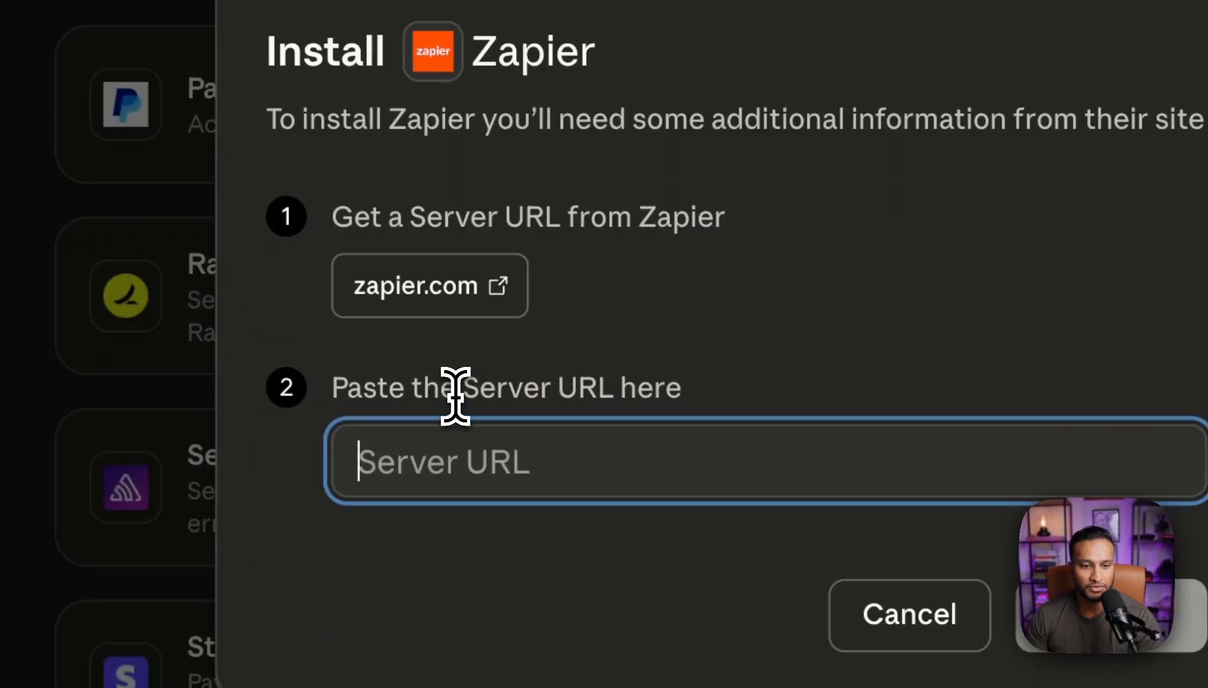
left_click_drag(454, 388, 547, 387)
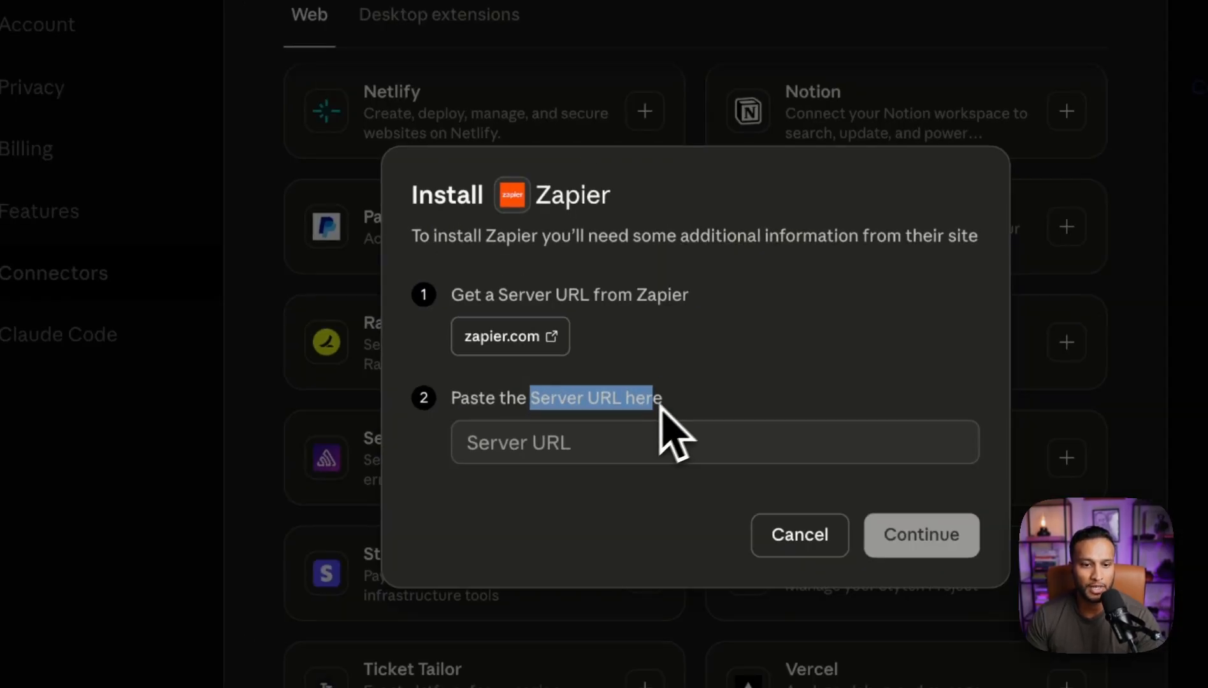
left_click(691, 393)
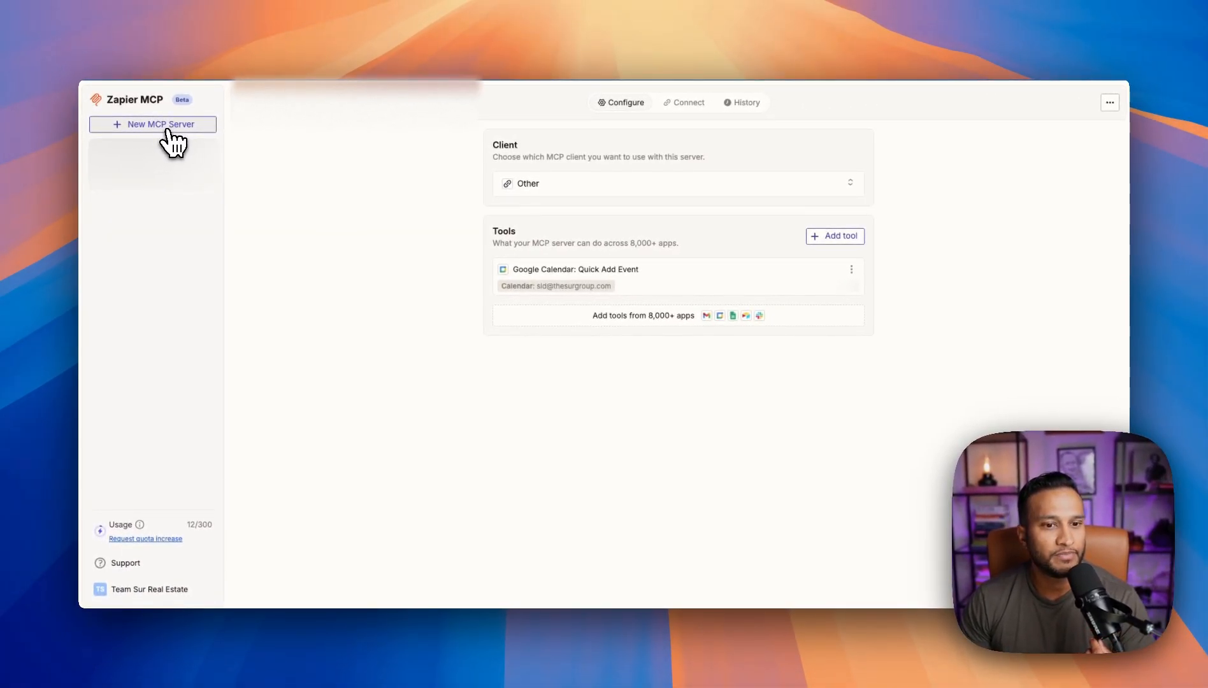
In Zapier MCP, create a new MCP server with Claude as the client and the name Claude MCP Server
left_click(167, 126)
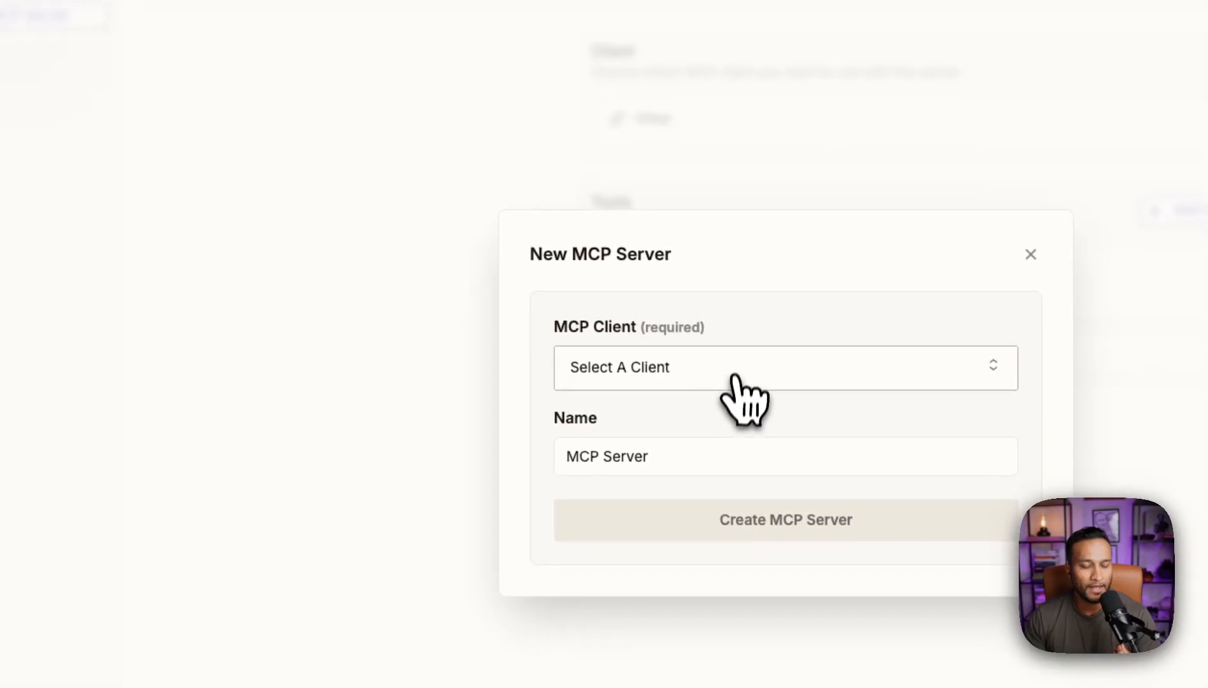
left_click(718, 377)
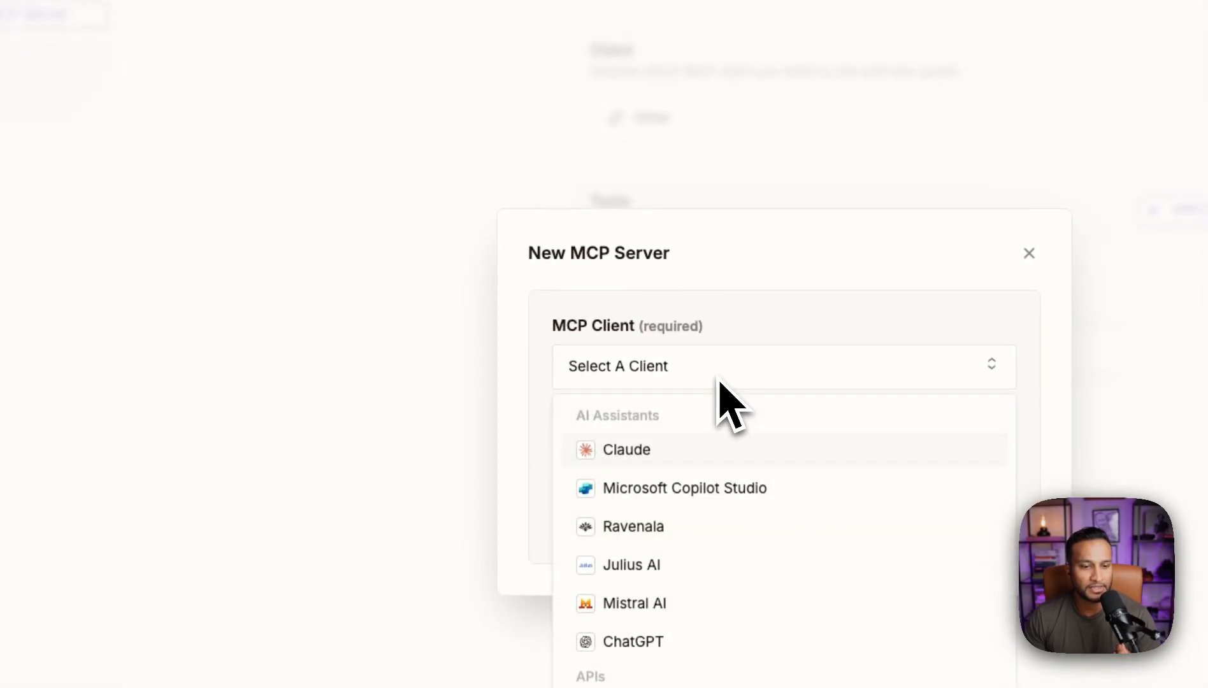
left_click(656, 450)
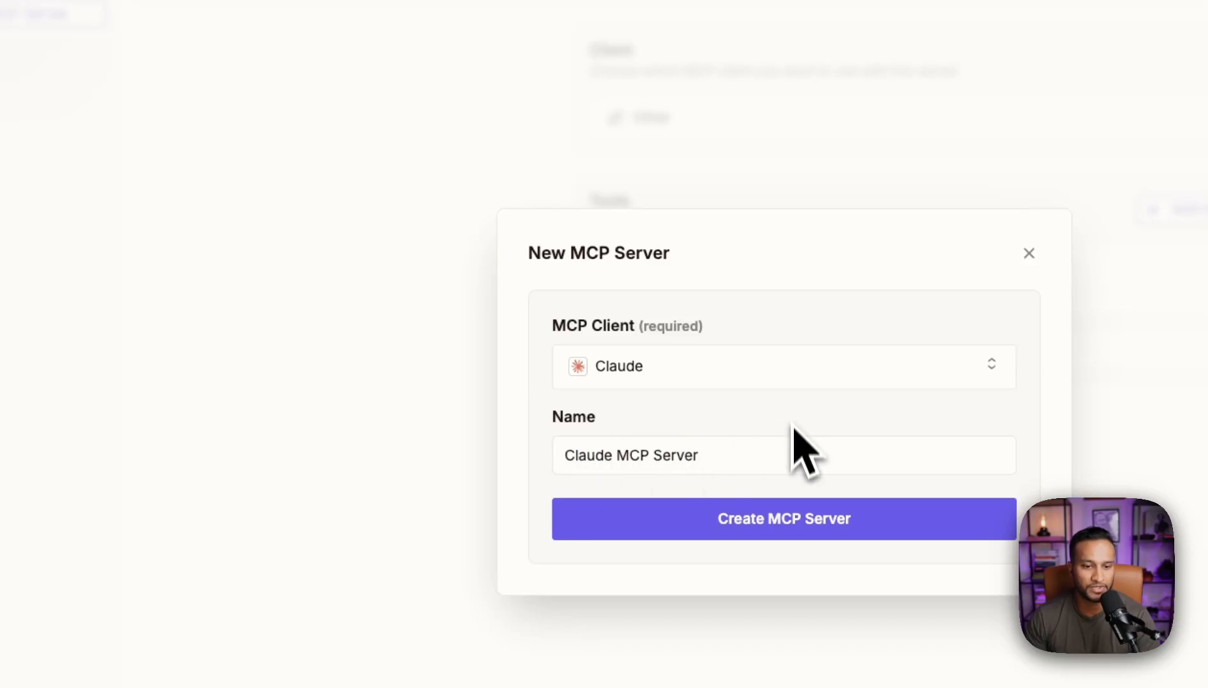
left_click(790, 522)
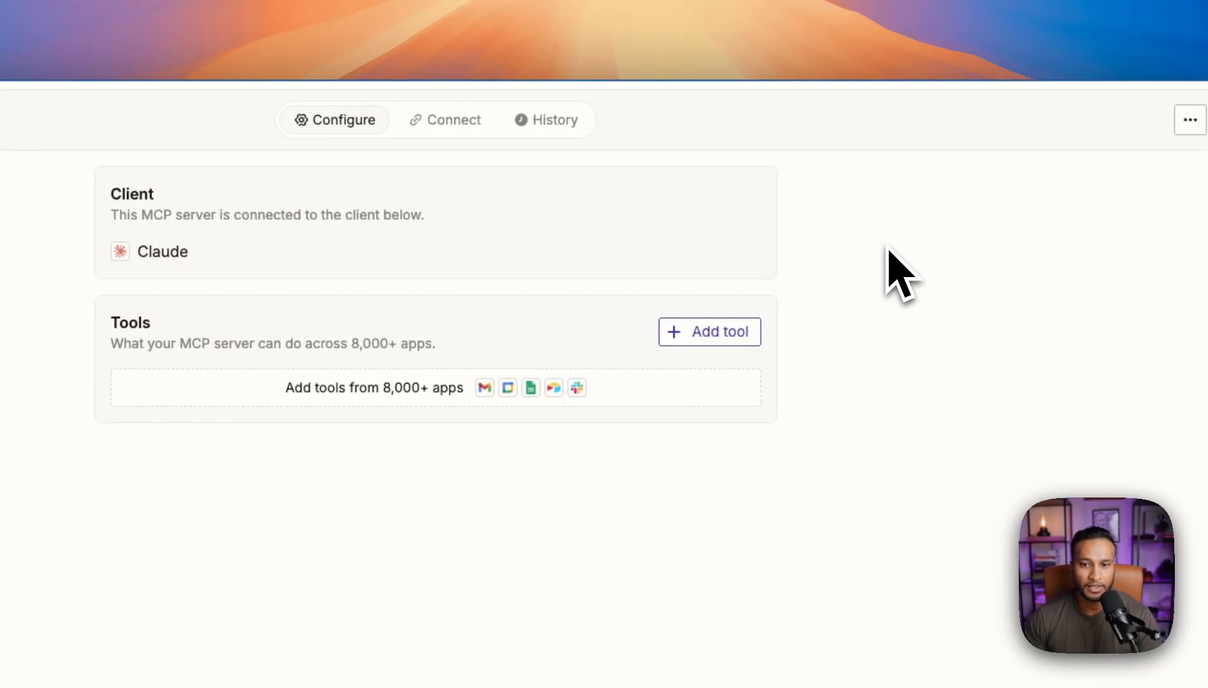
Search the MCP server's available tools for "faceb" and choose to add all Facebook Lead Ads (for Business admins) tools
left_click(706, 332)
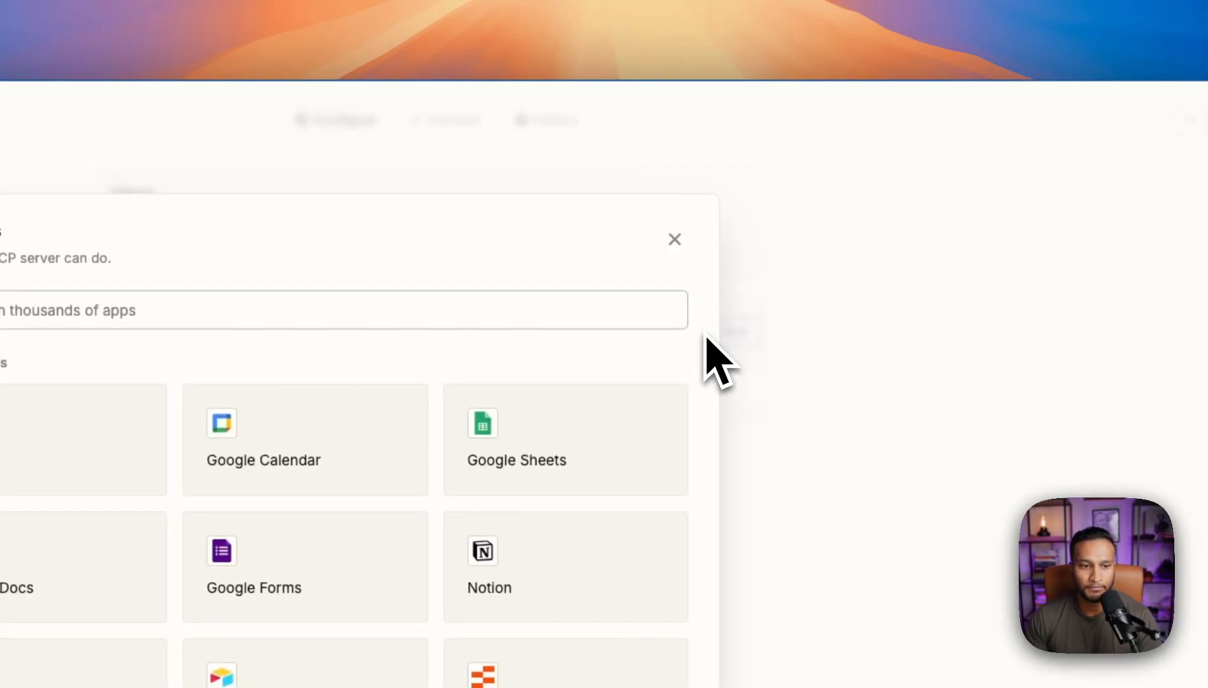
type("faceoo")
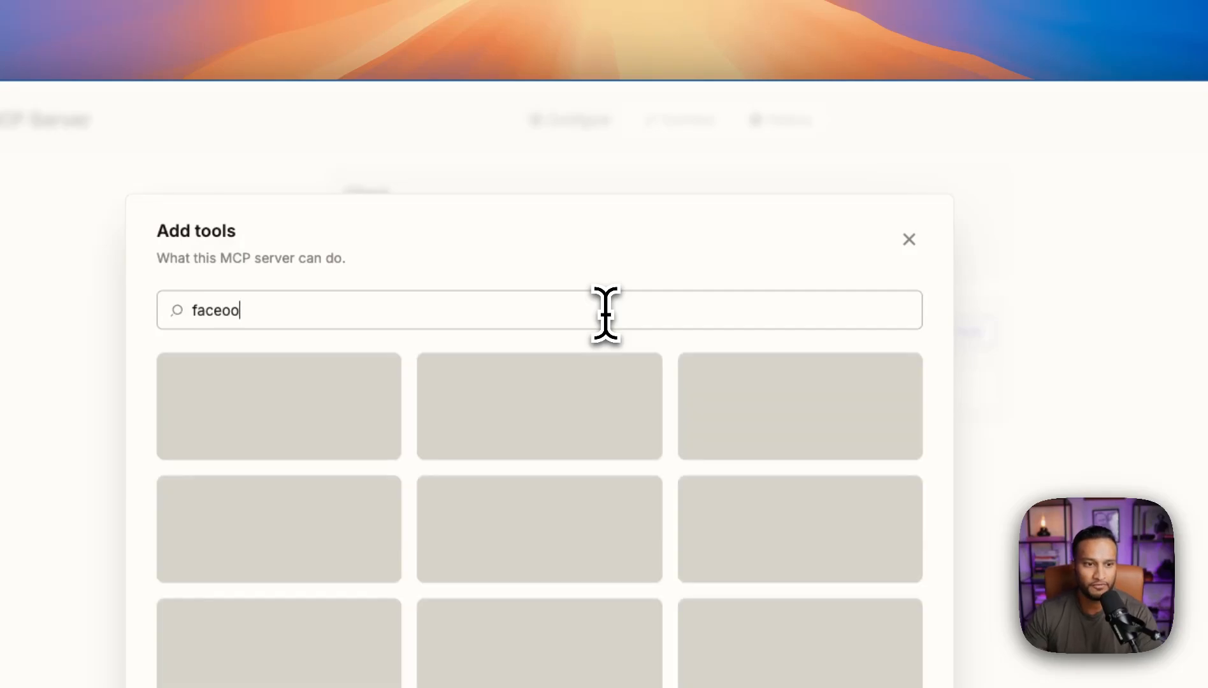
key("BackSpace")
type("b")
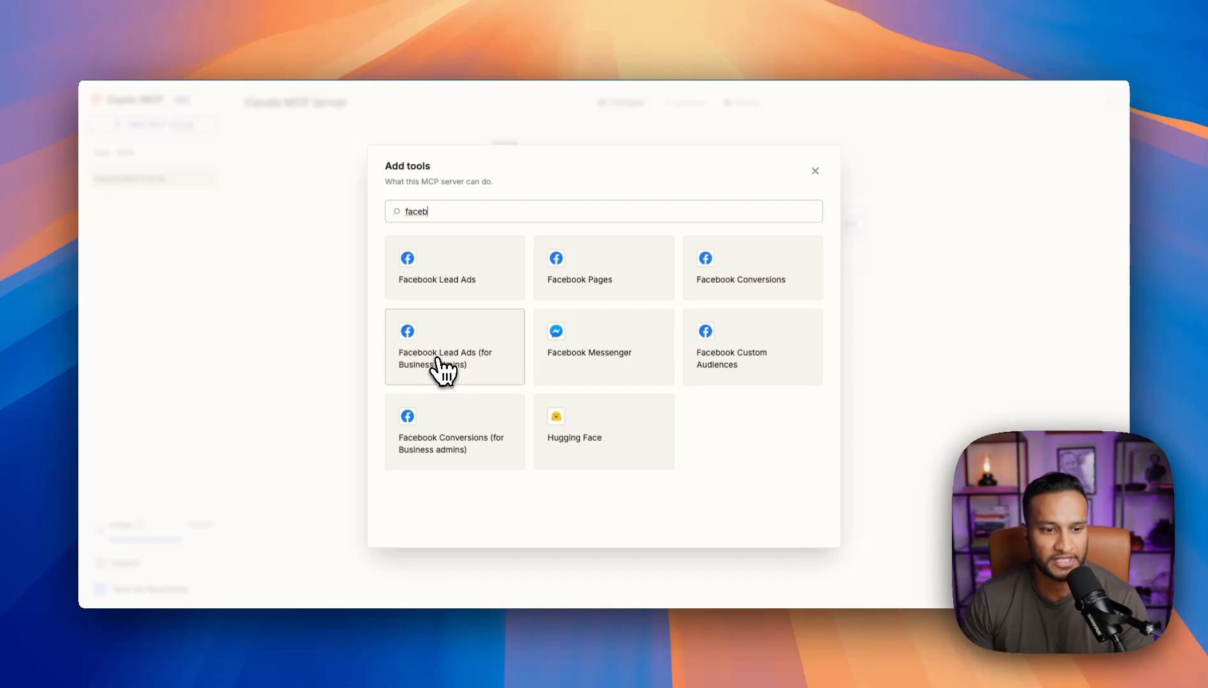
left_click(480, 381)
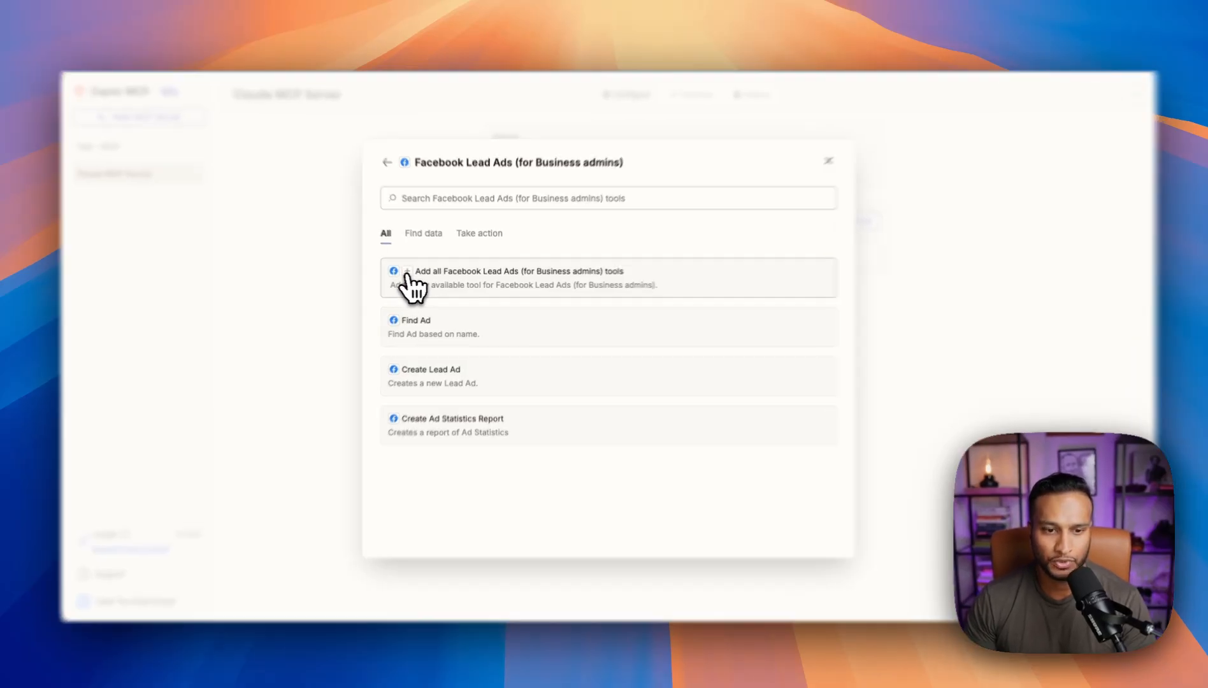
left_click(411, 277)
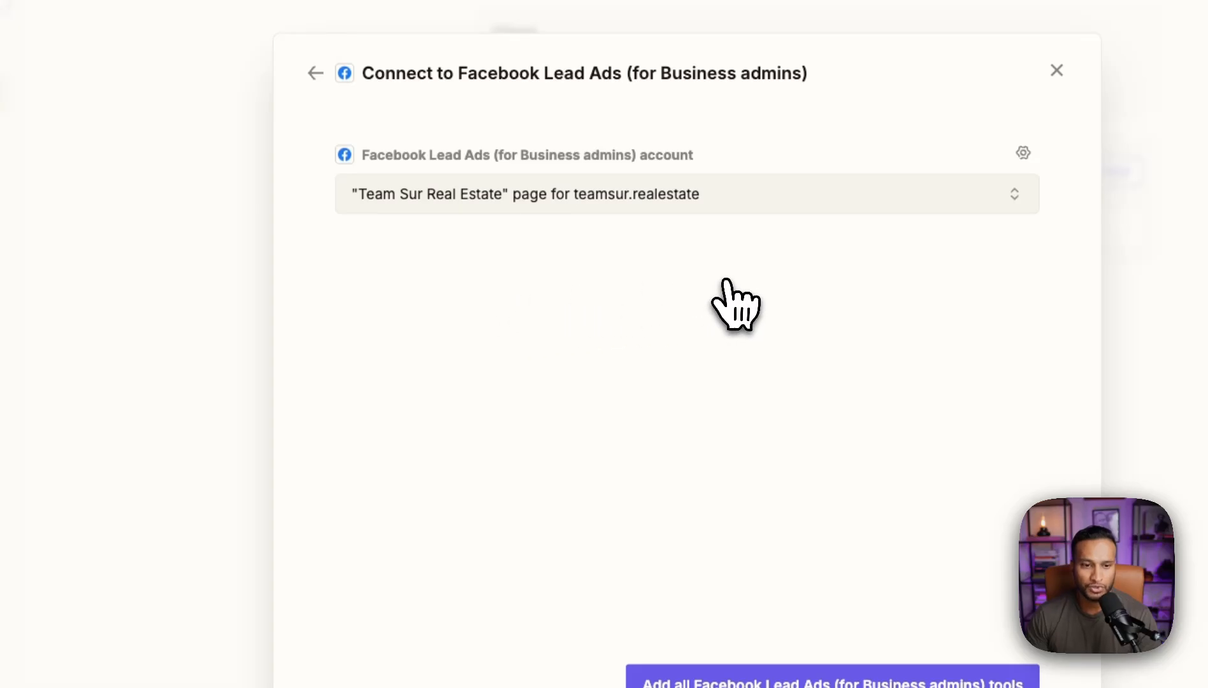
Keep the "Team Sur Real Estate" page as the Facebook account and confirm adding all of its tools to the server
left_click(813, 204)
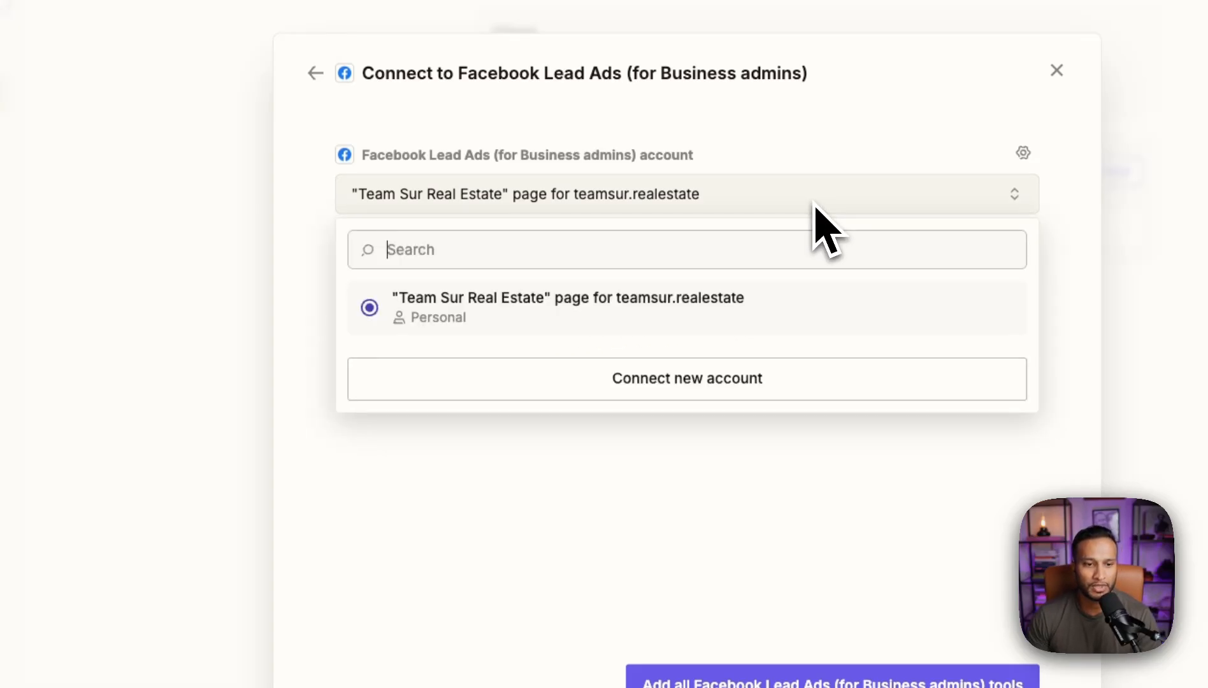
left_click(815, 204)
left_click(817, 207)
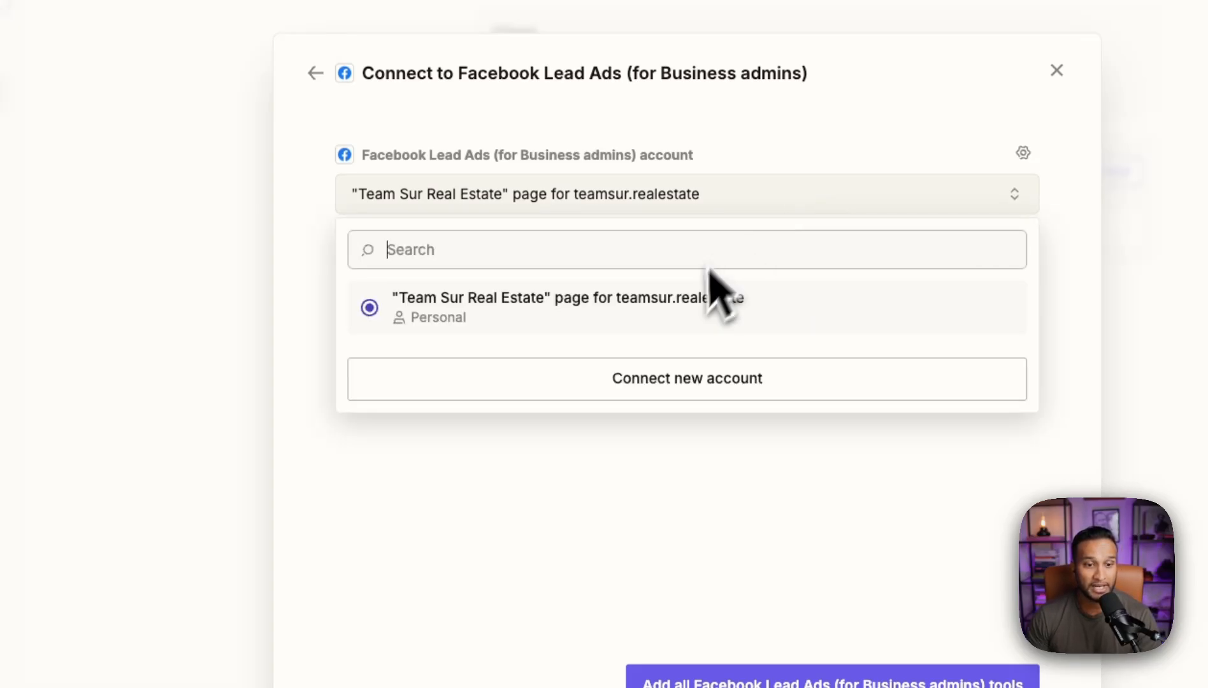
left_click(688, 390)
left_click_drag(883, 341, 397, 127)
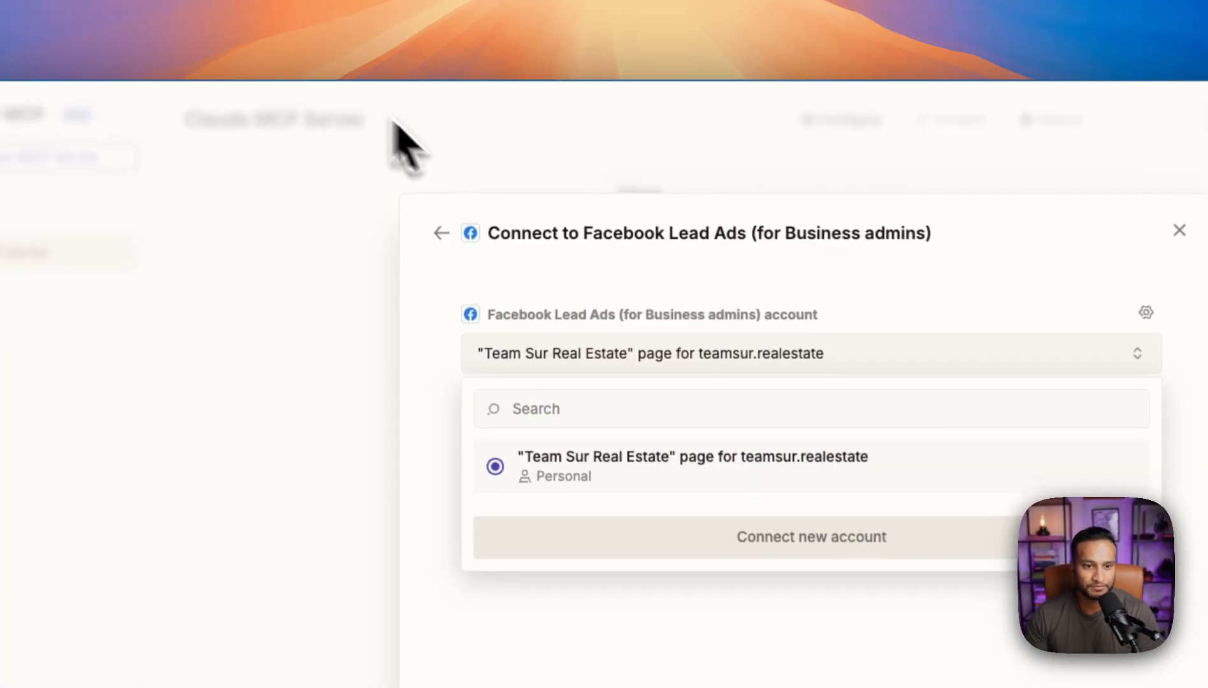
left_click(593, 400)
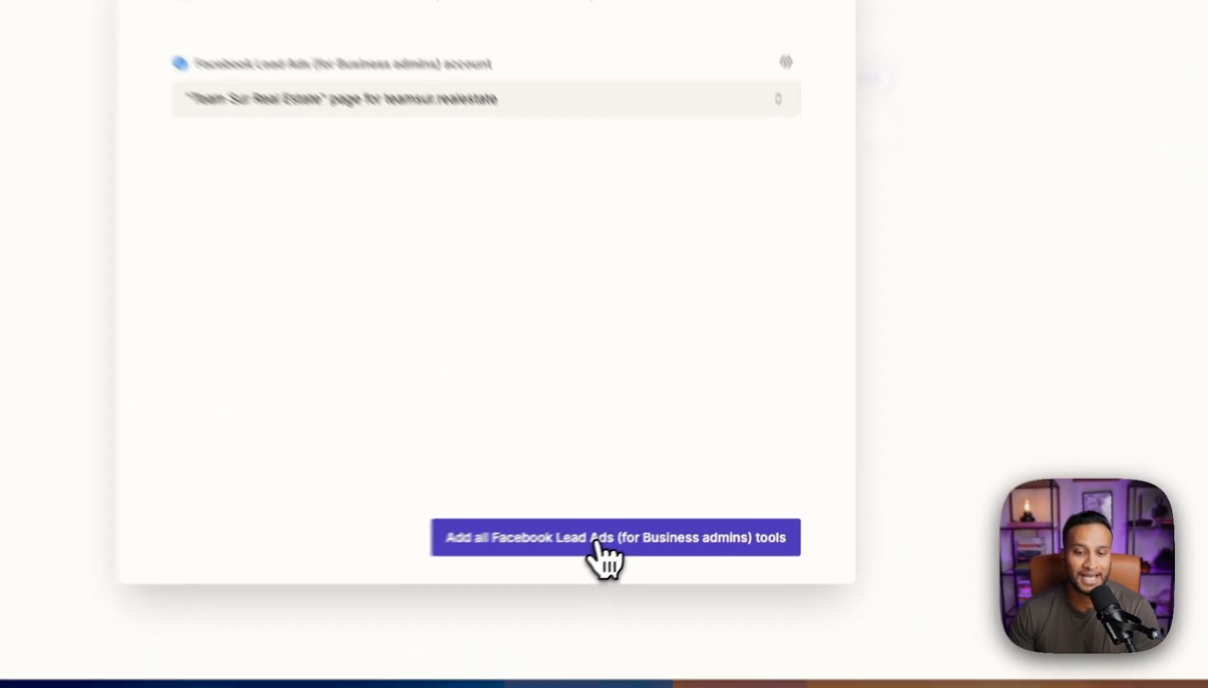
left_click(677, 521)
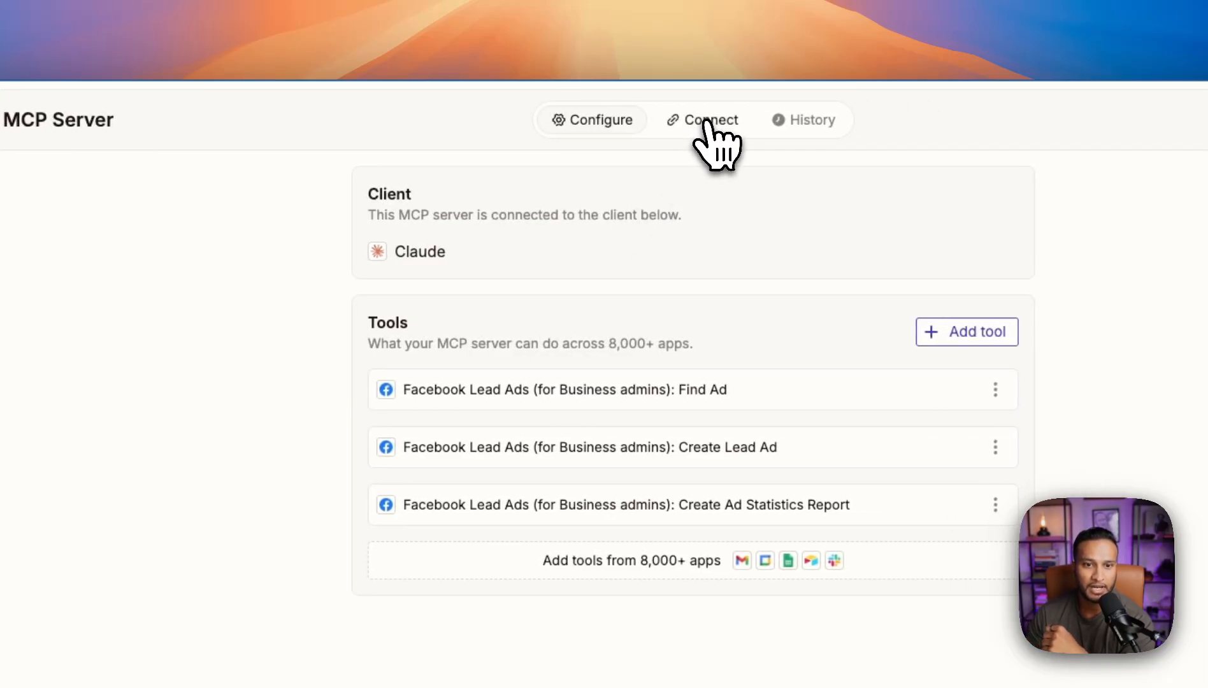
Open the server's Claude connection instructions and copy the integration URL
left_click(701, 127)
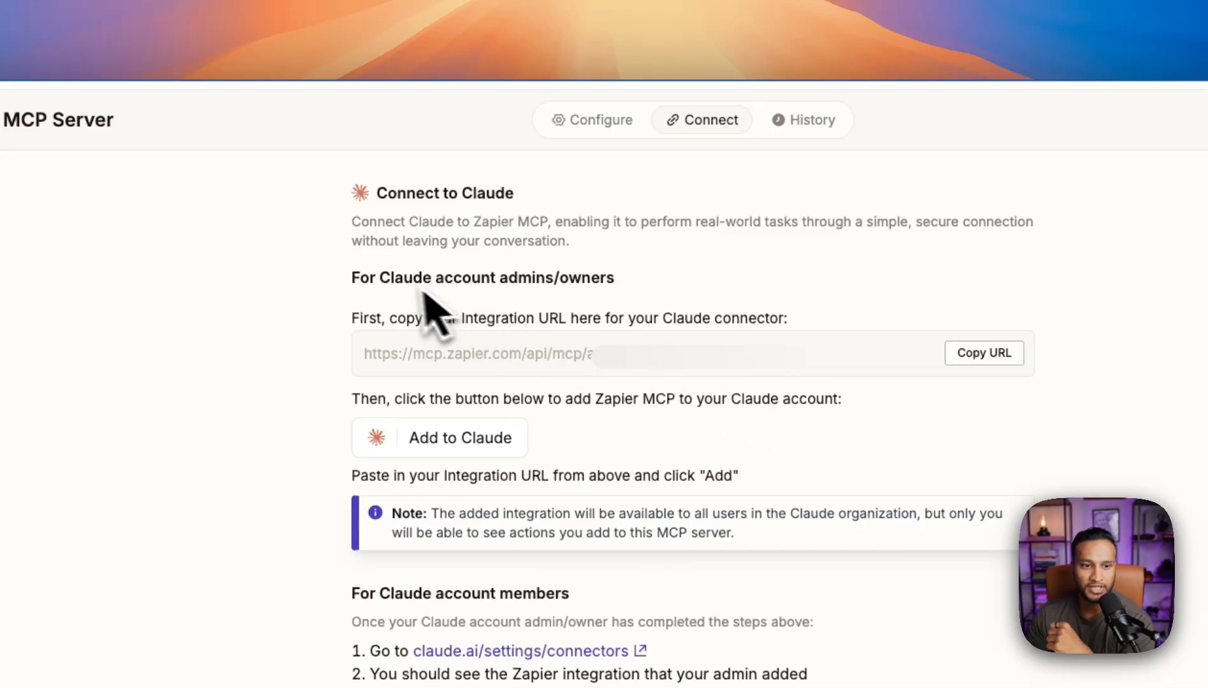
left_click_drag(352, 318, 605, 319)
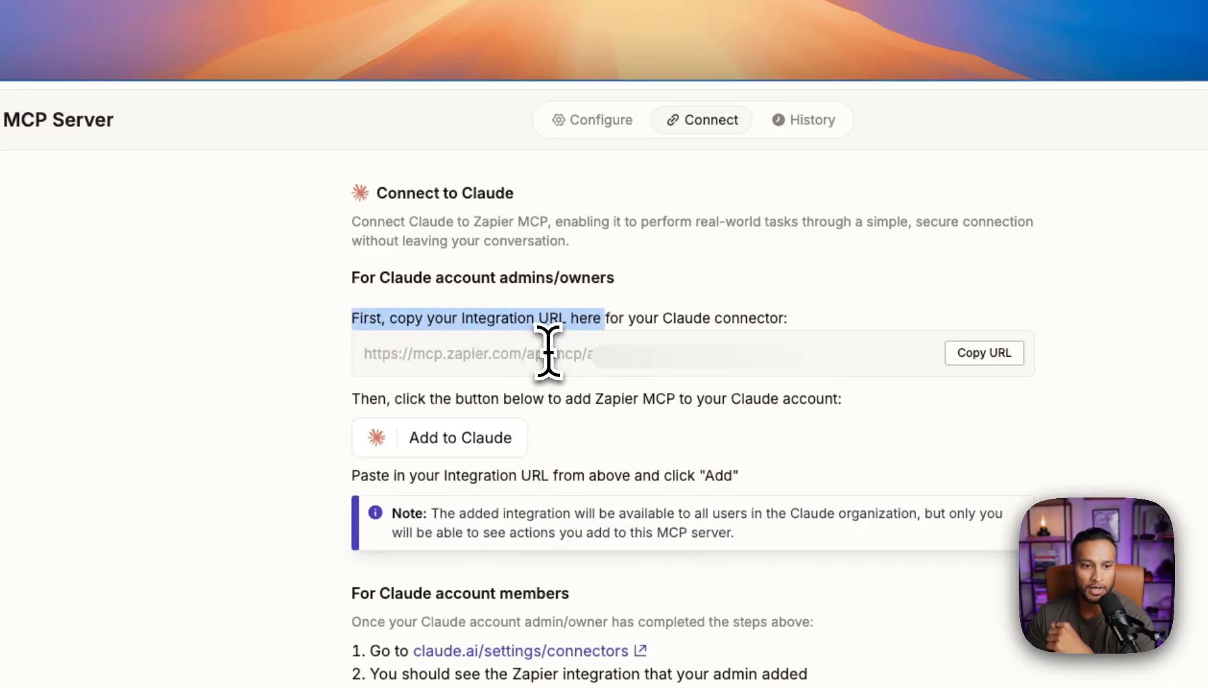
left_click(553, 354)
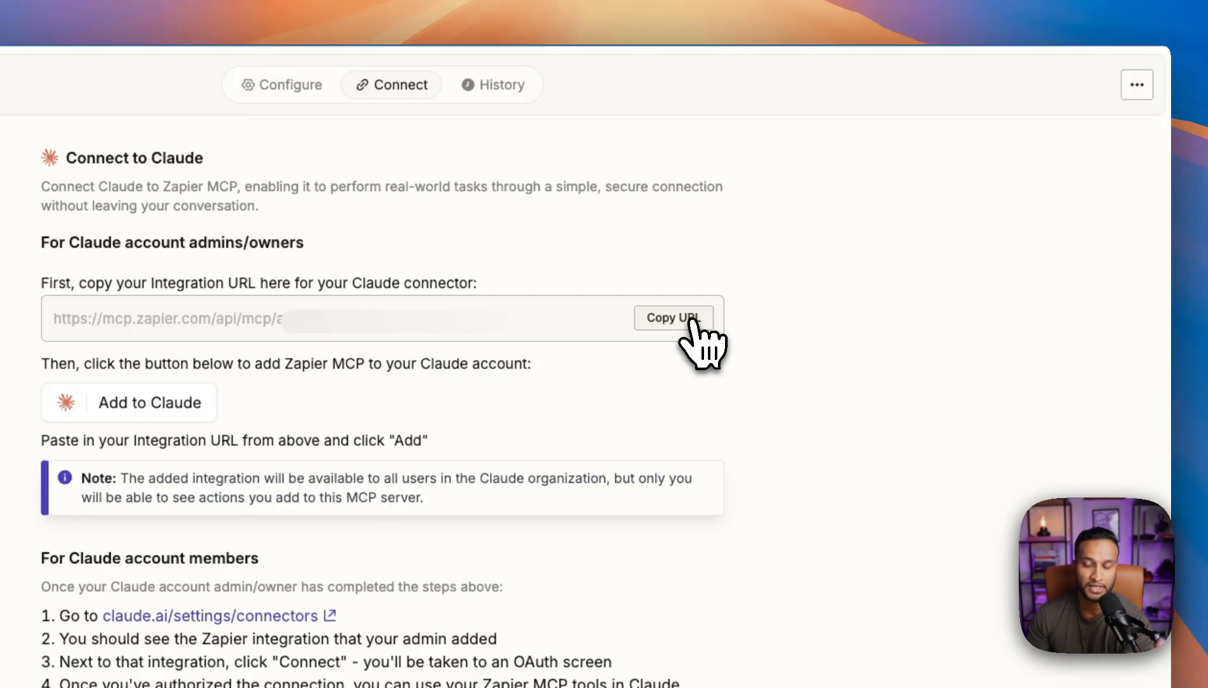
left_click(690, 321)
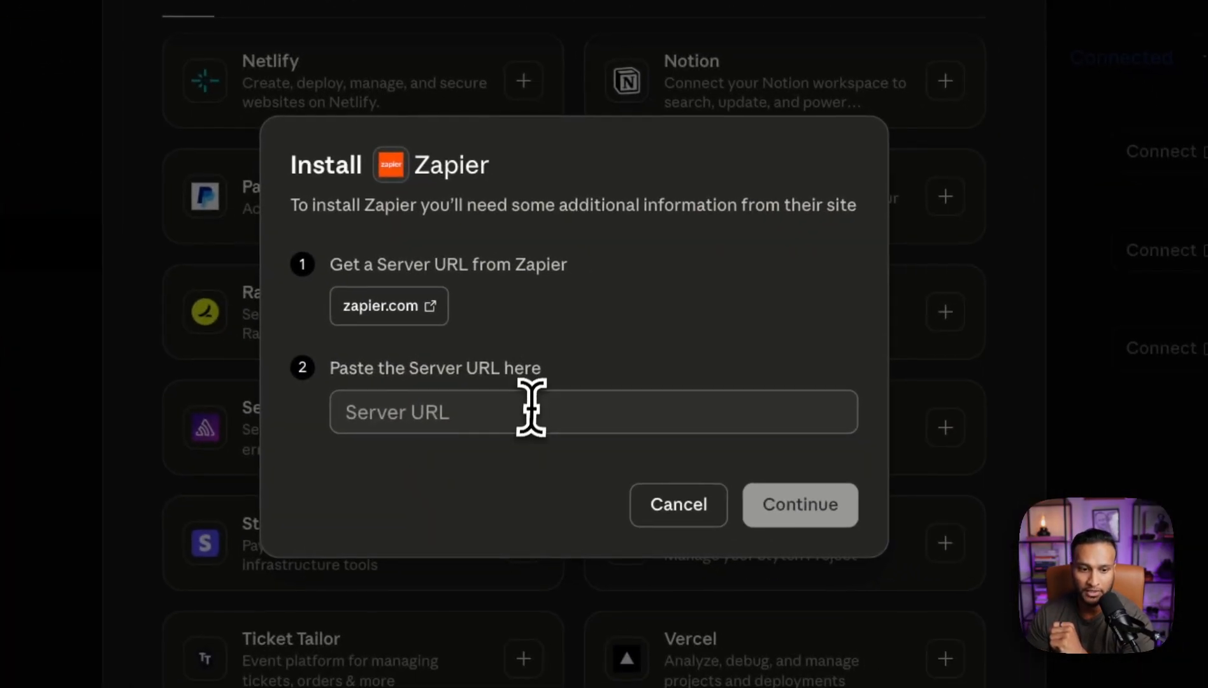
Switch to Claude, paste the copied server URL to install the Zapier connector, and allow Claude access to Zapier
left_click(903, 618)
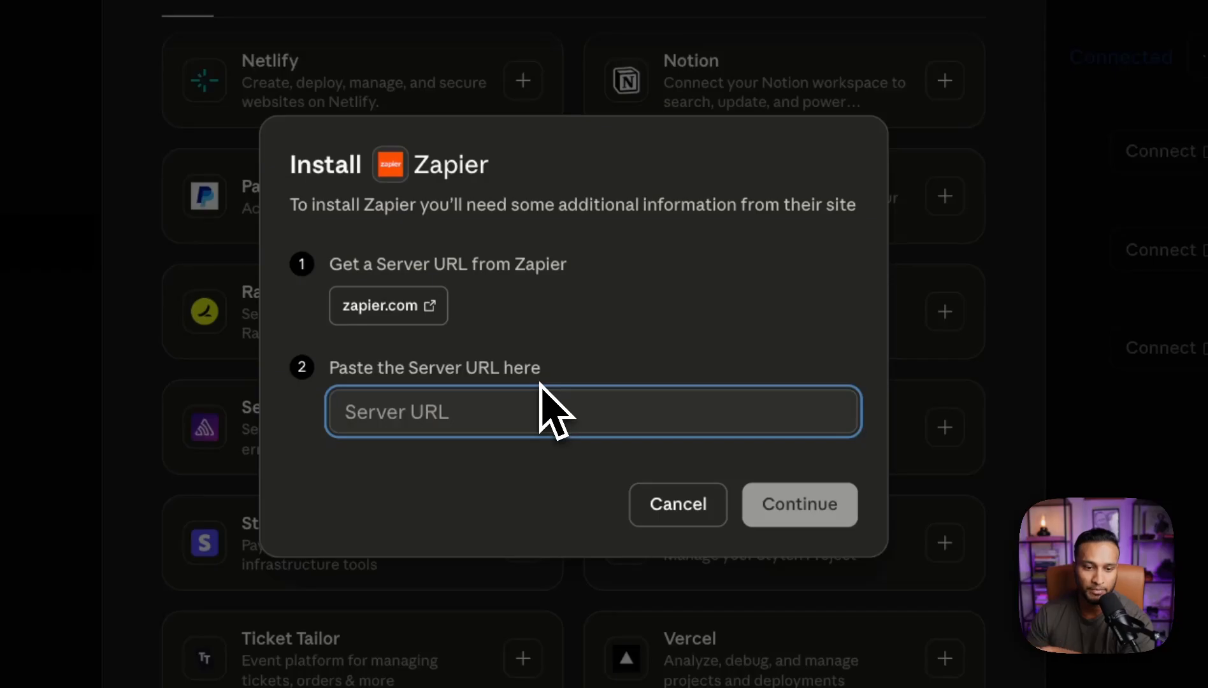
key("ctrl+v")
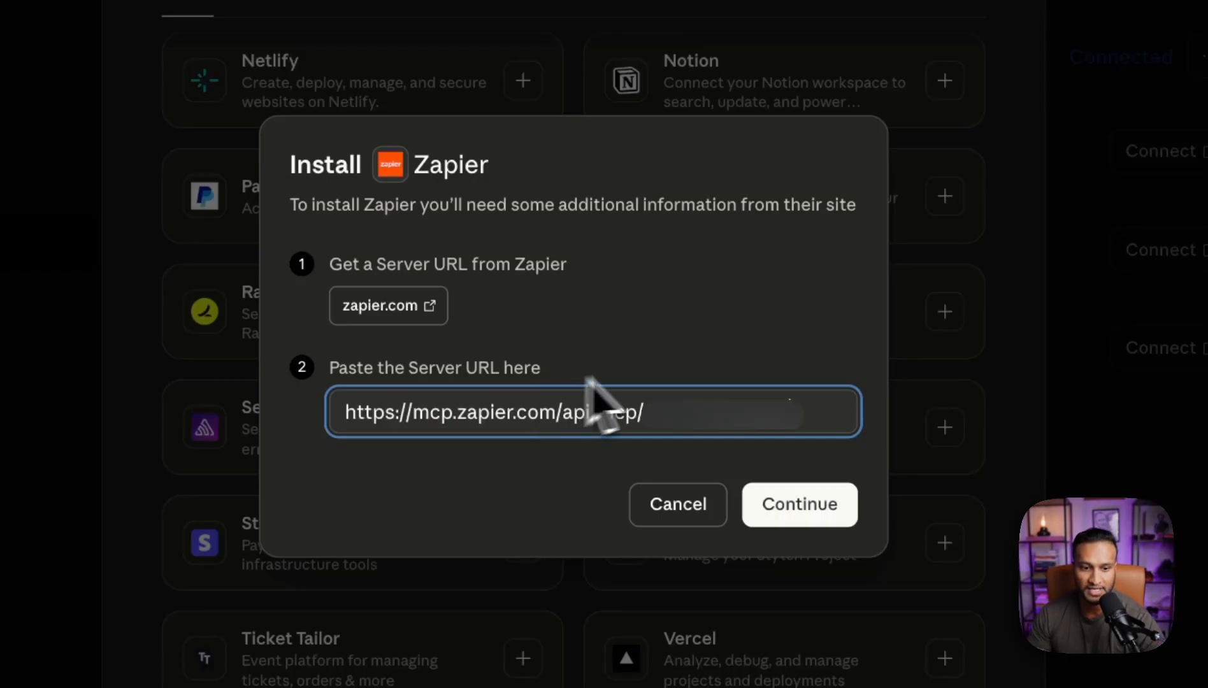
left_click(661, 373)
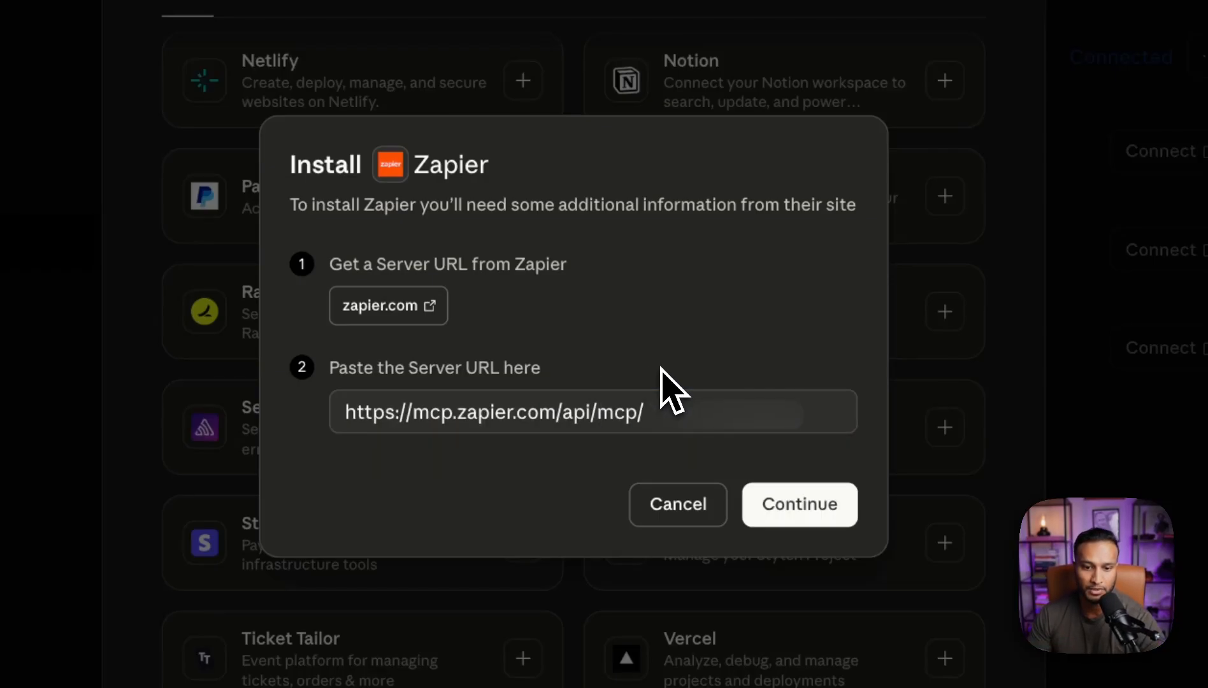
left_click(802, 510)
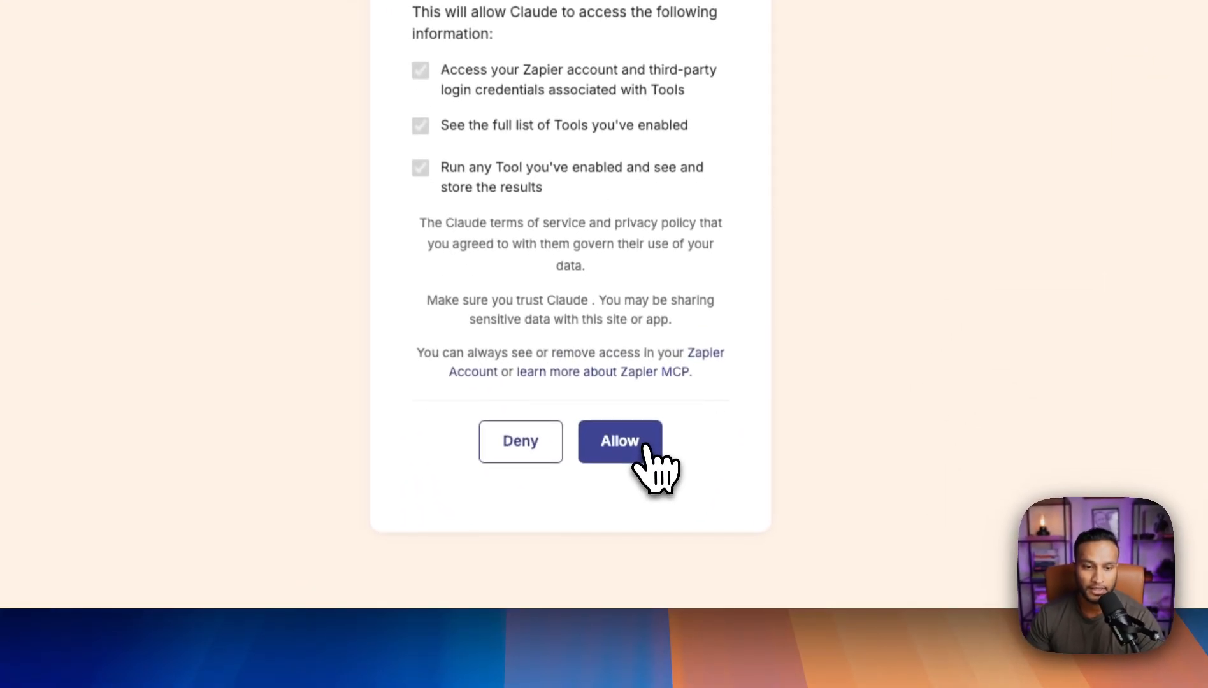
left_click(620, 440)
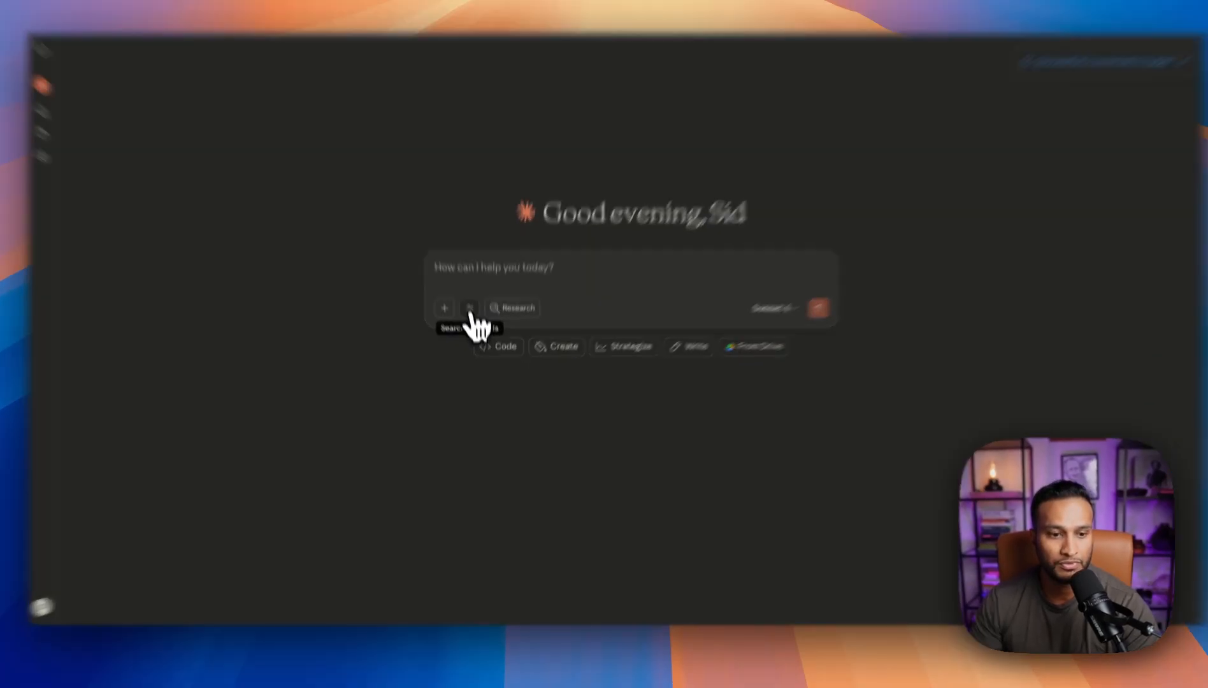
Check which Zapier tools are enabled for a new Claude chat
left_click(473, 325)
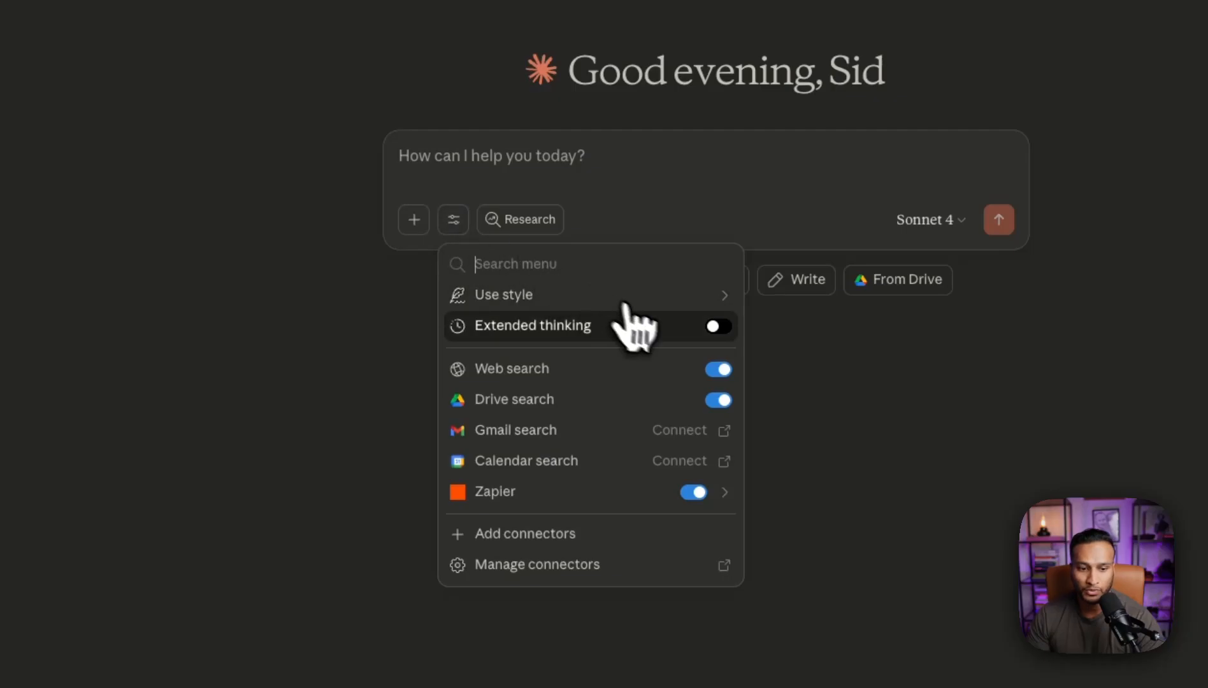
left_click(733, 501)
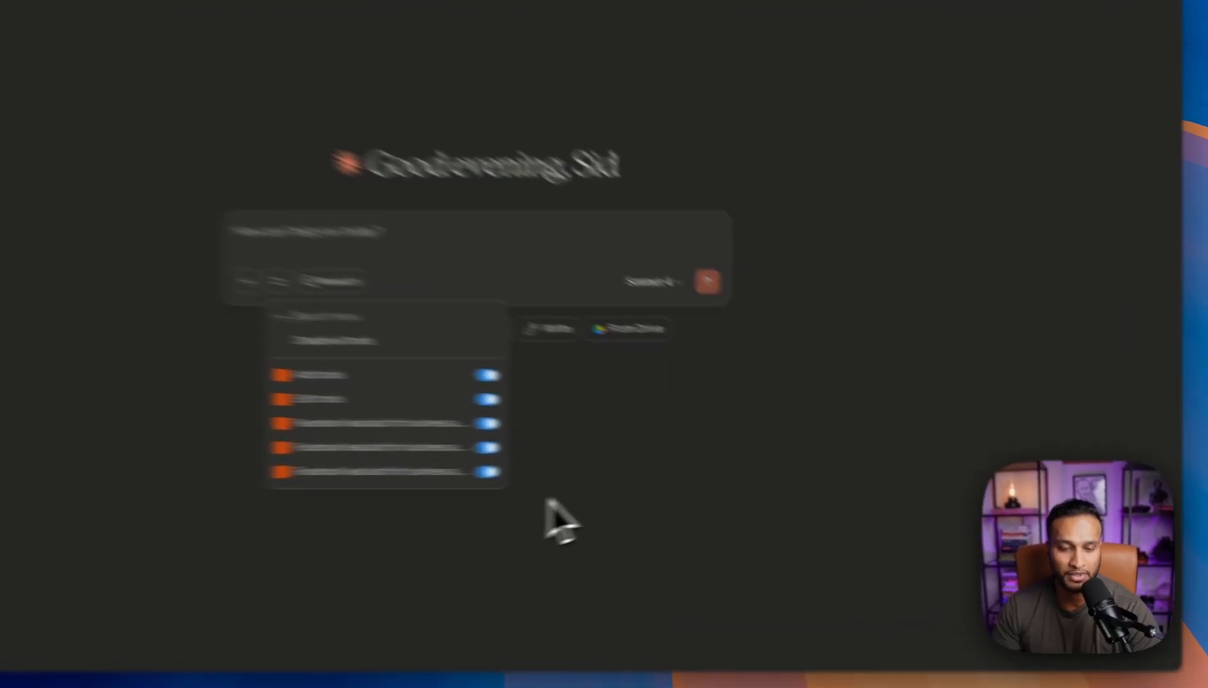
left_click(677, 483)
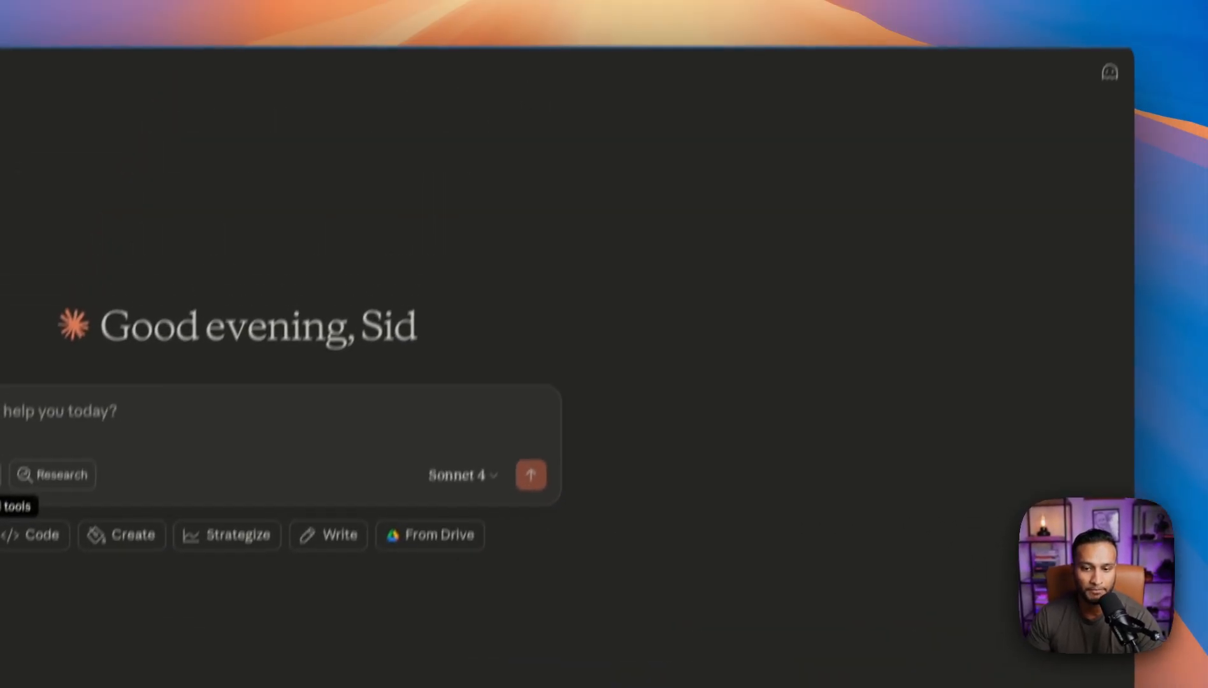
Send the prompt "Give me a full breakdown for my facebook ad campaign "Loft List Toronto"" and always allow the requested Zapier tool
left_click(589, 287)
type("G")
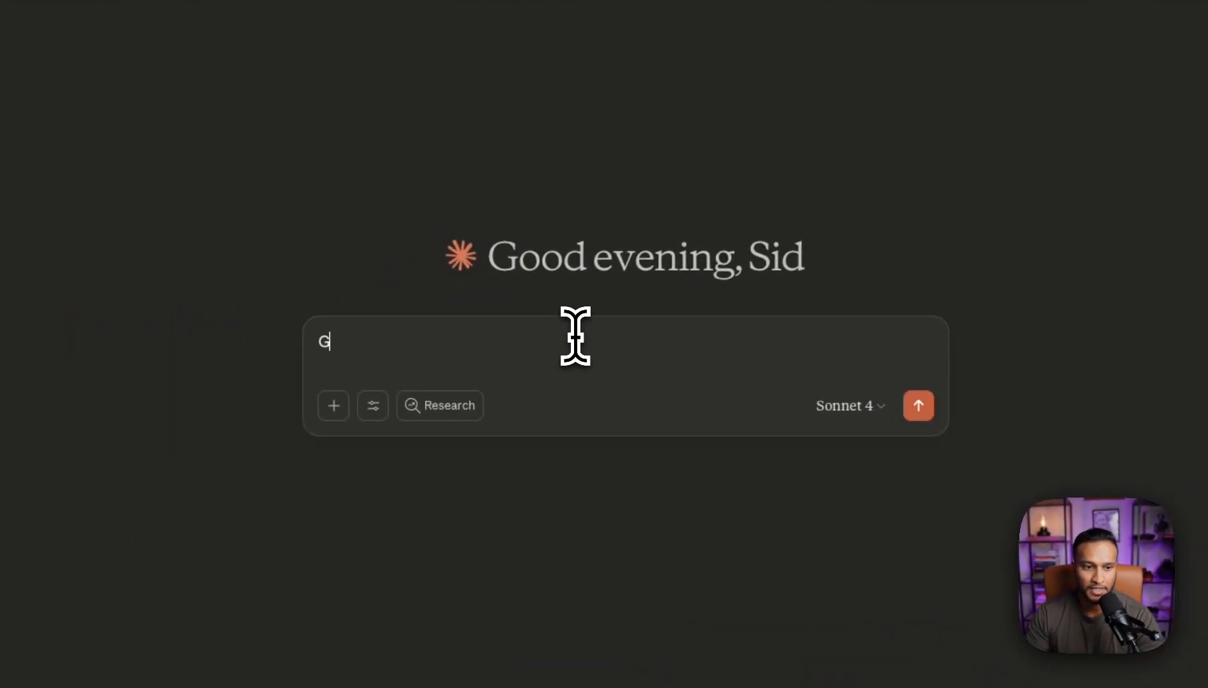
type("ive me a full breakdown for my campaign \"Loft List Toronto")
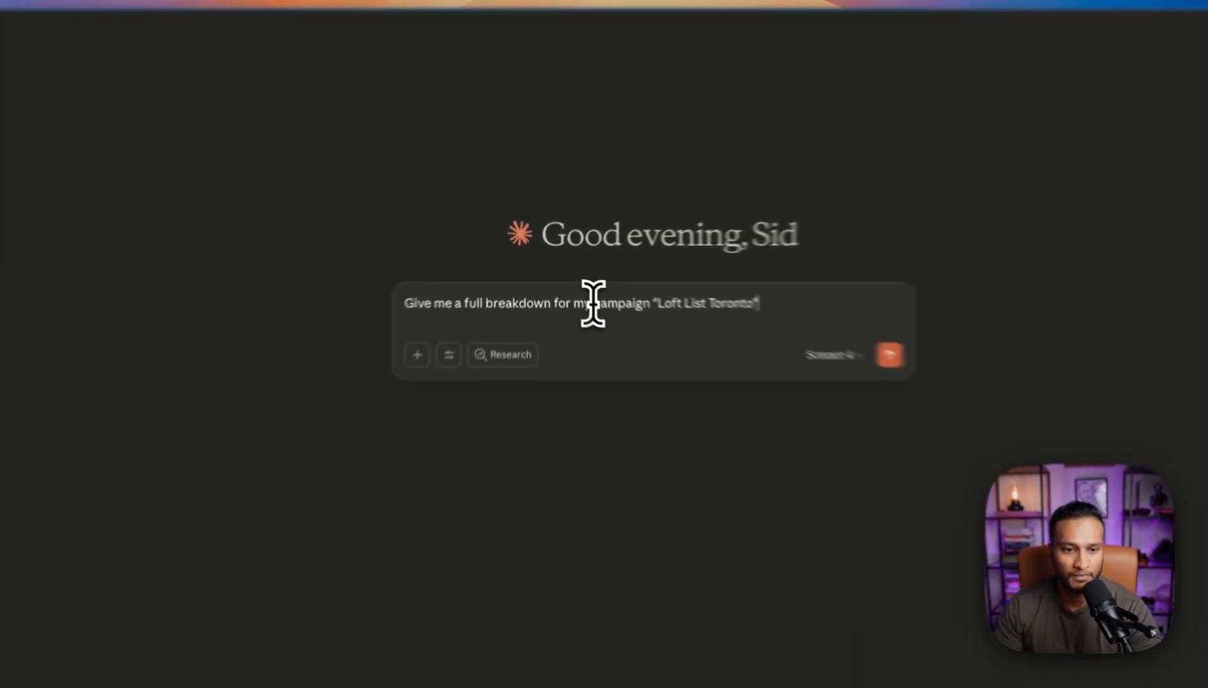
type("faceb")
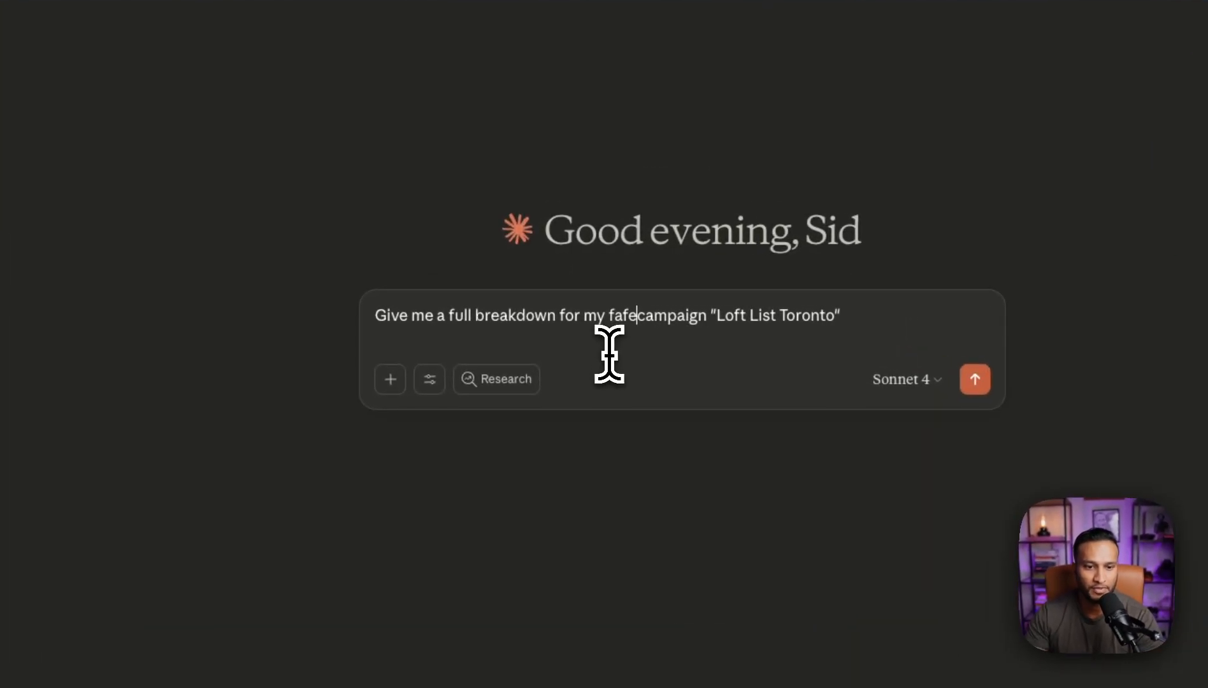
type("ook ad")
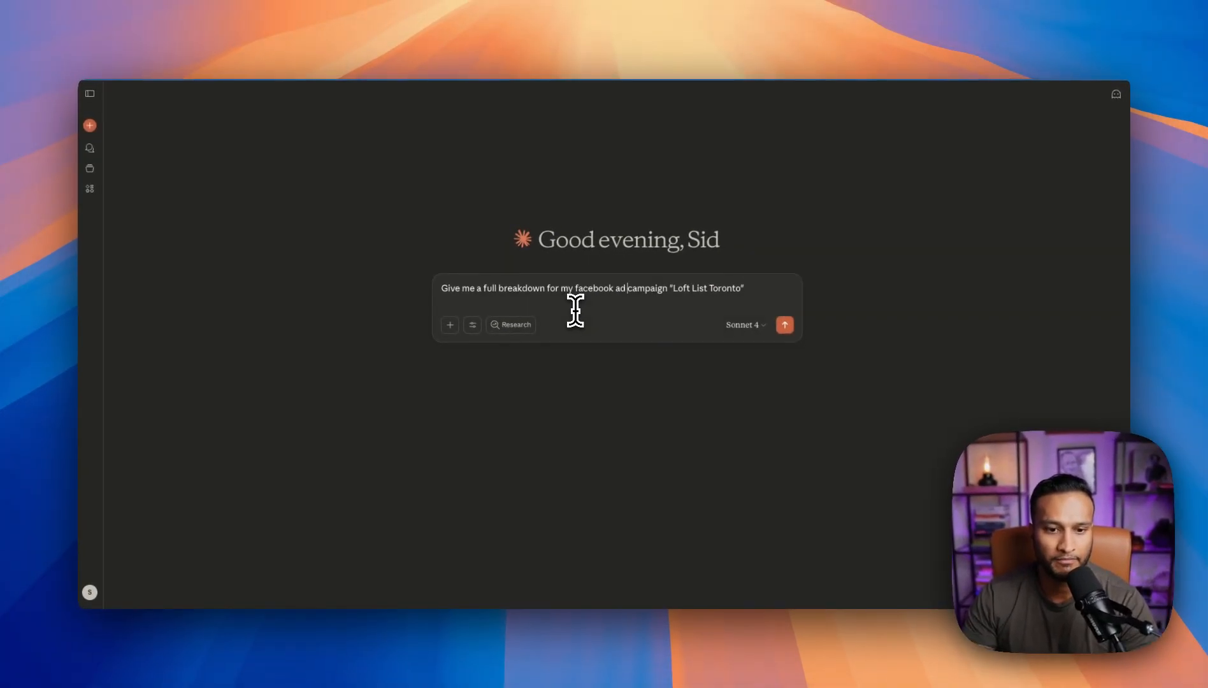
key("Return")
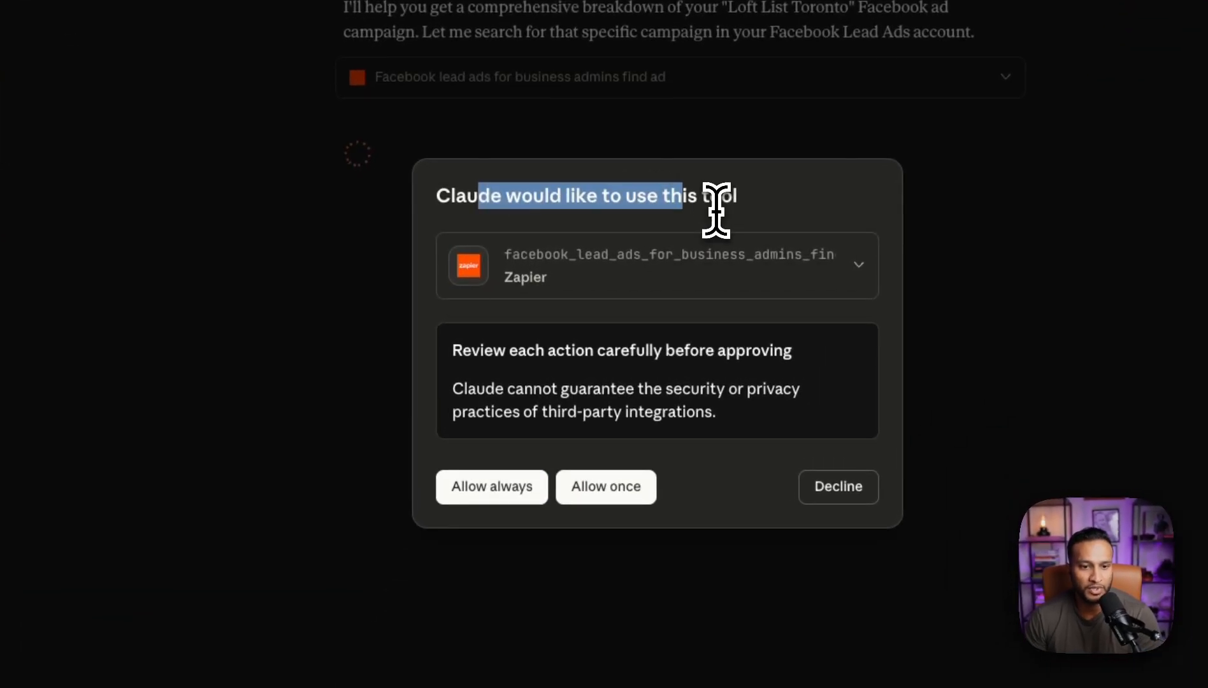
left_click(716, 210)
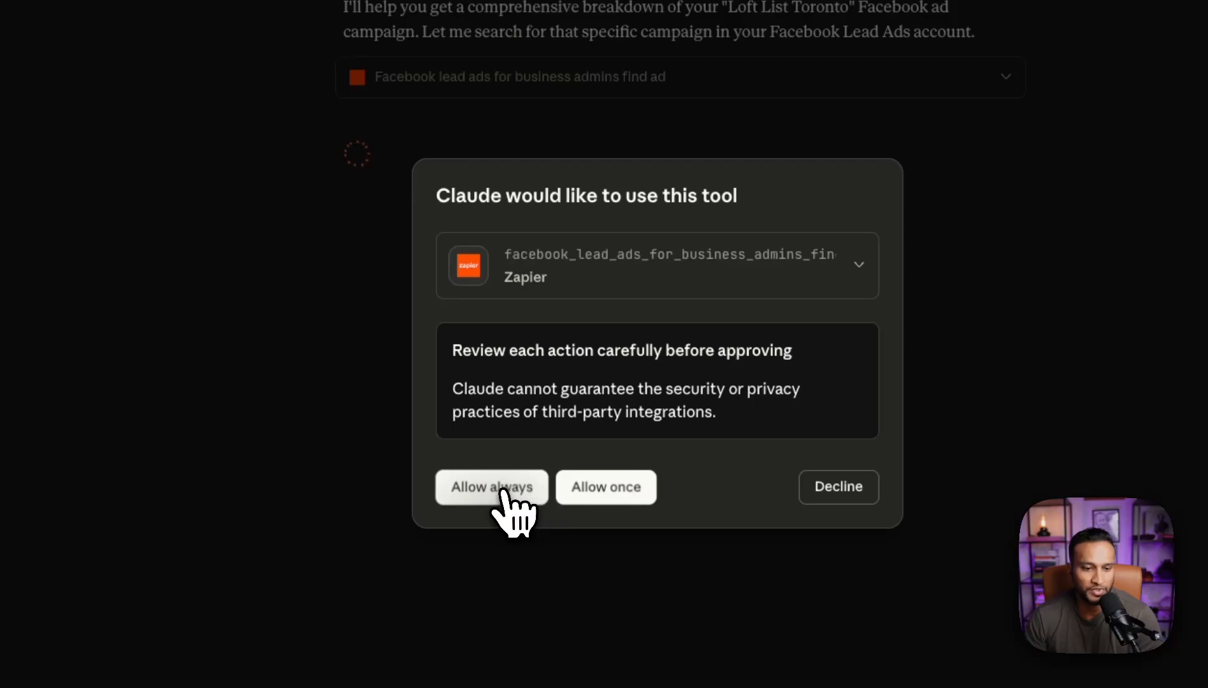
left_click(524, 488)
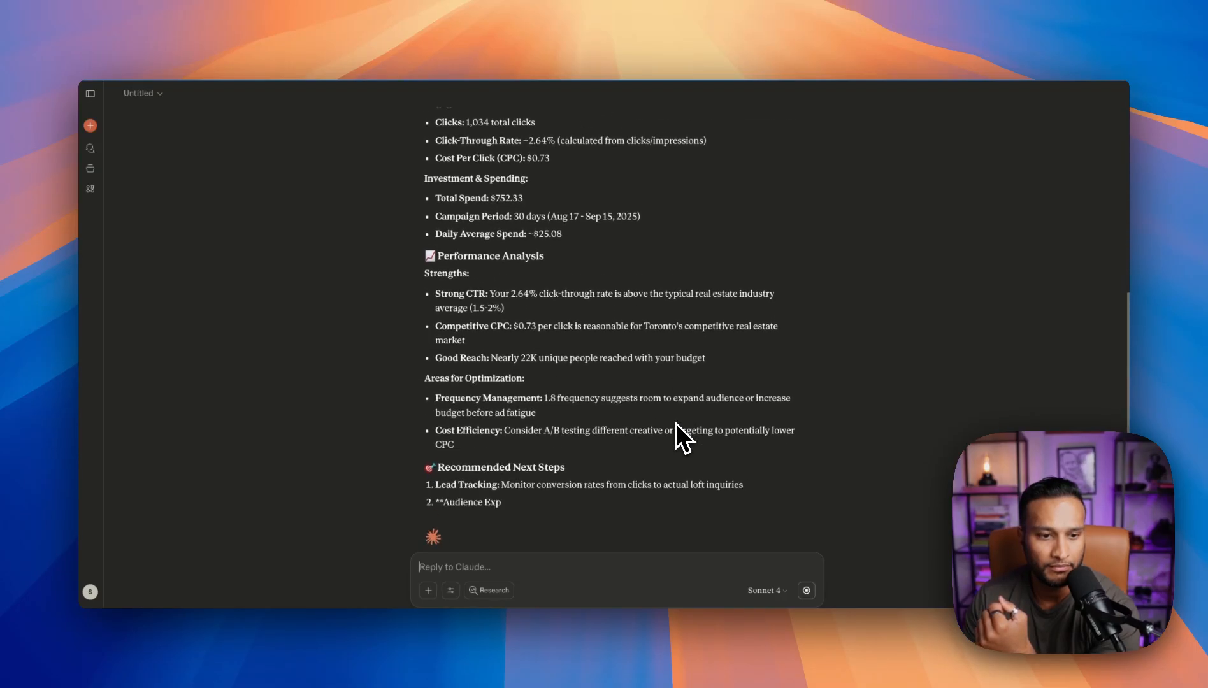
Read through the campaign breakdown and send the follow-up "give me a visual chart and breakdown of this data"
scroll(676, 423, "up", 5)
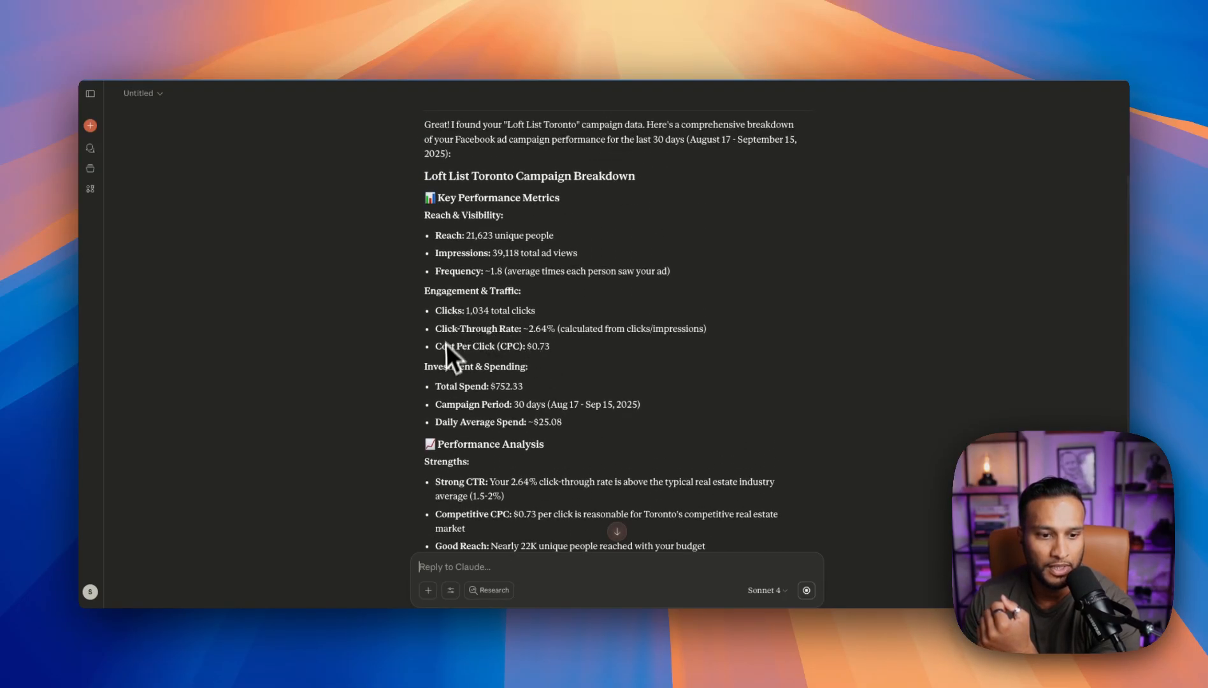
scroll(444, 372, "down", 2)
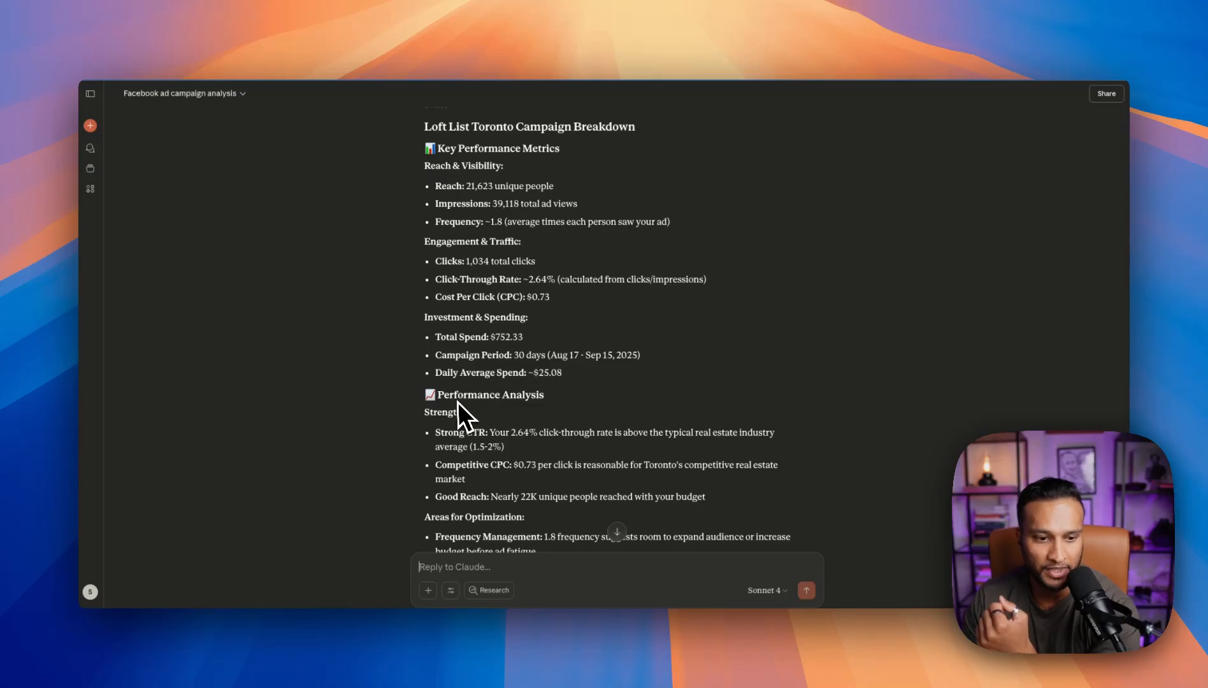
scroll(457, 402, "down", 3)
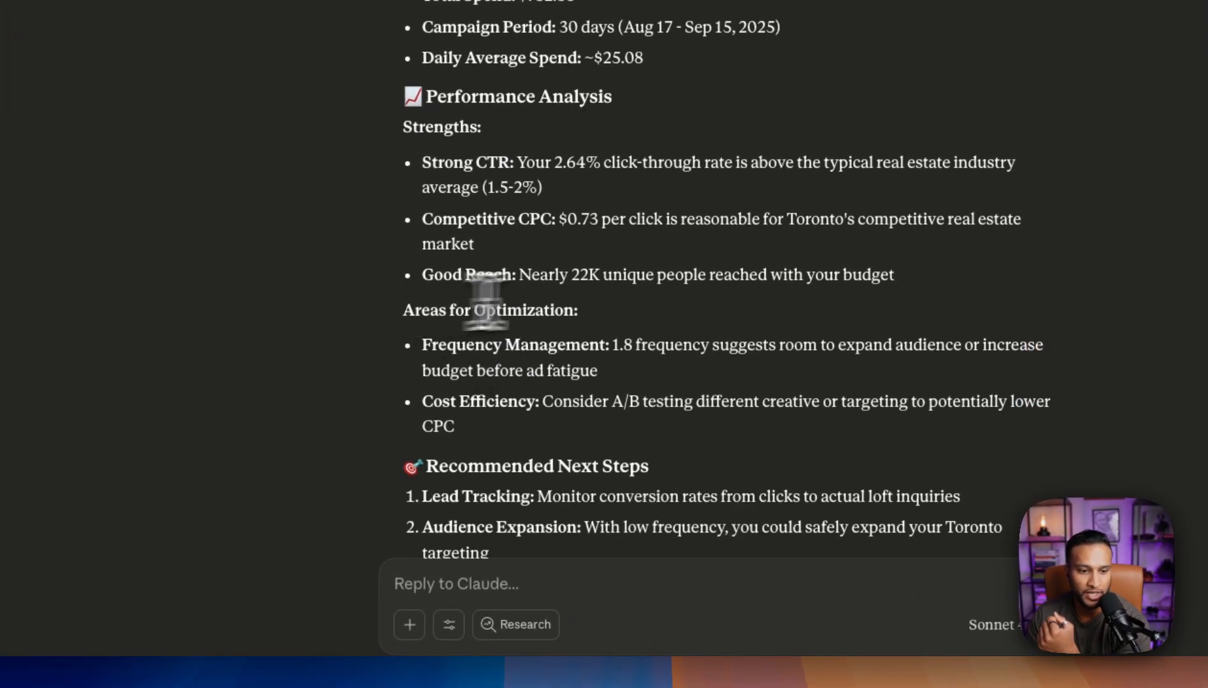
scroll(699, 297, "down", 6)
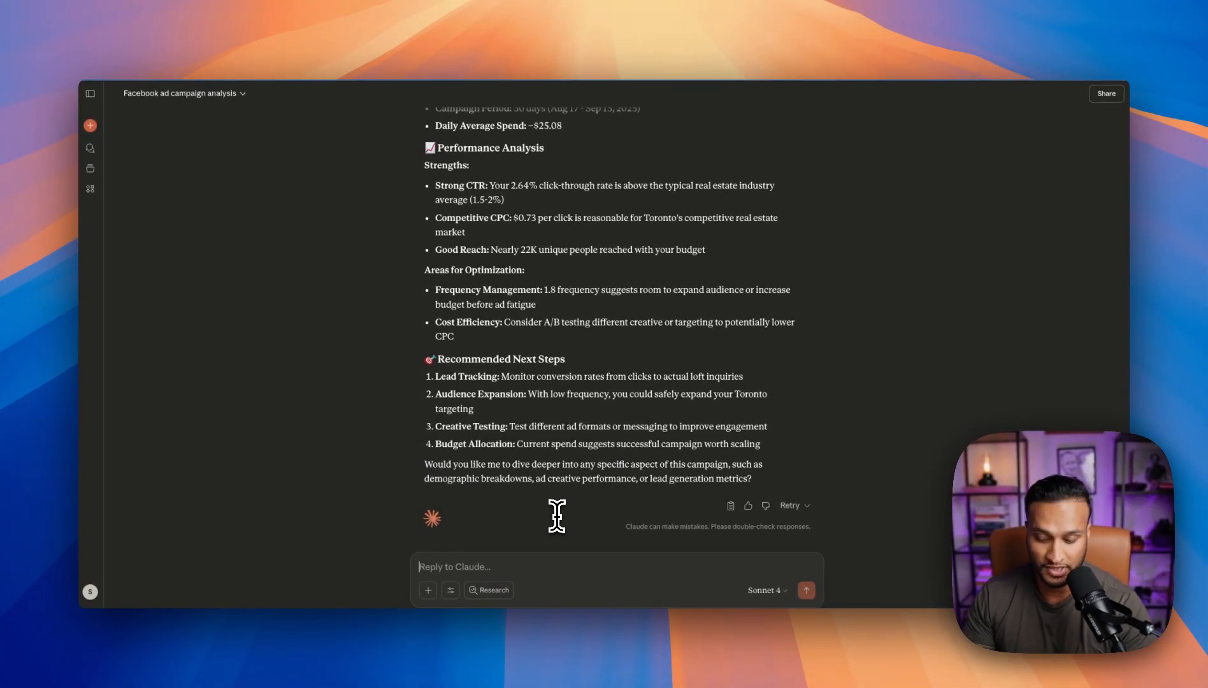
type("g")
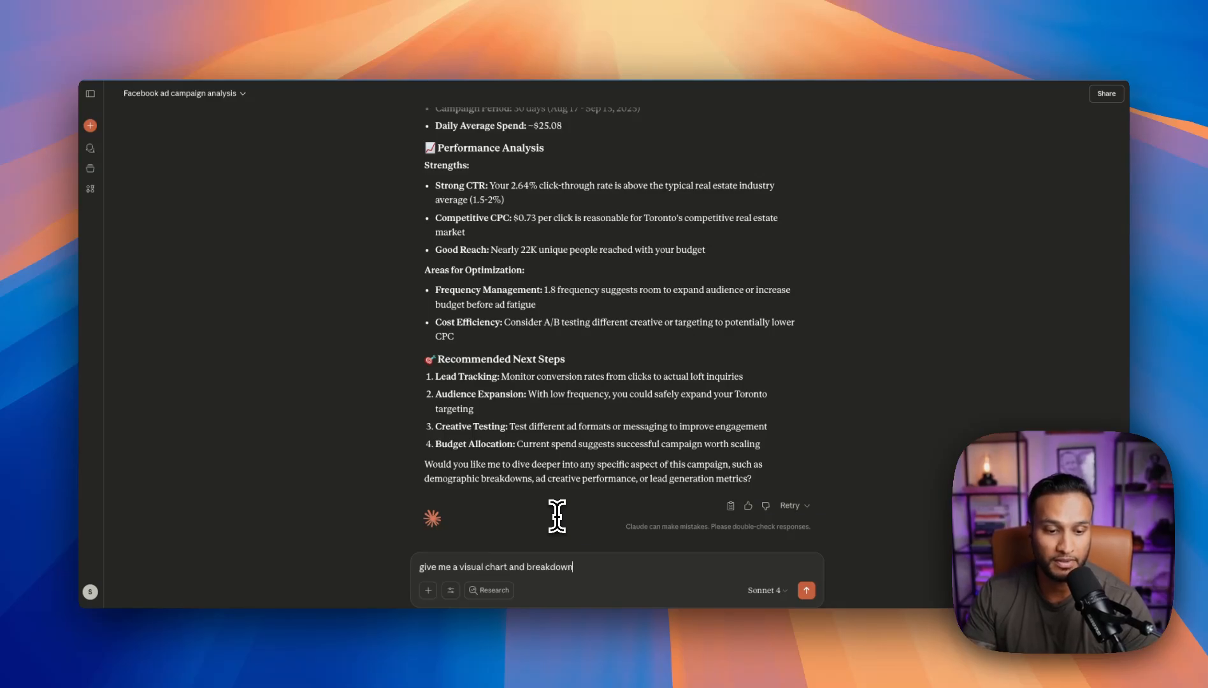
key("Return")
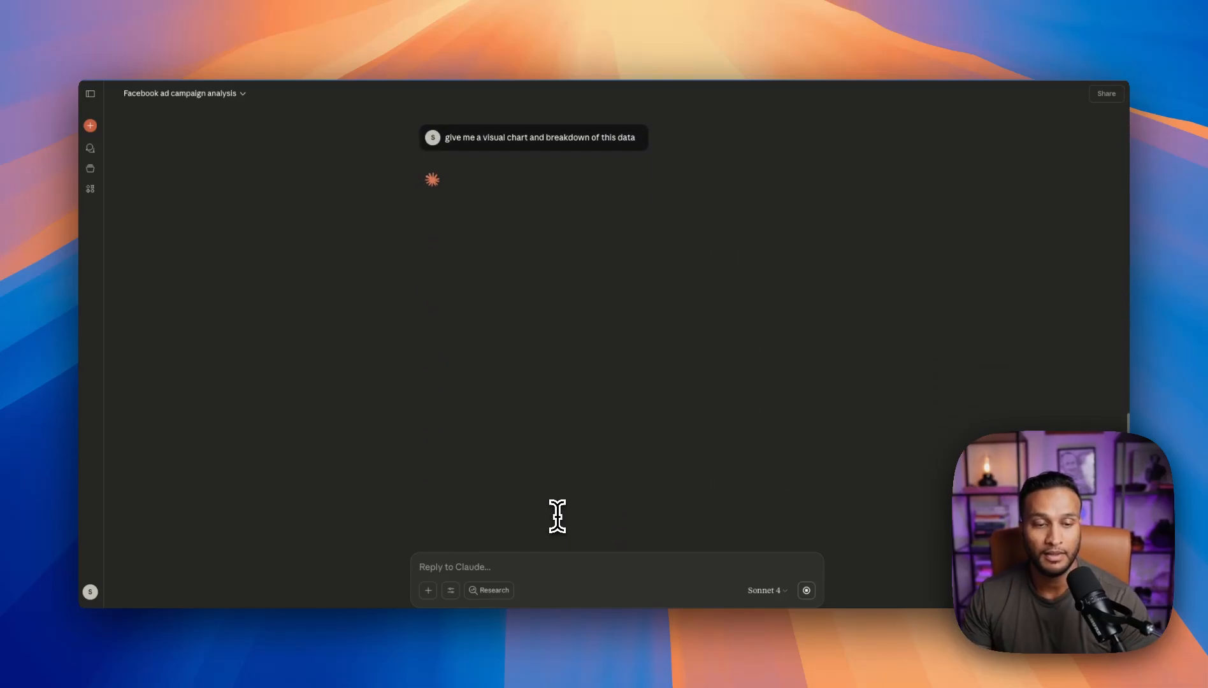
Reread the earlier campaign breakdown and follow the generation of the Loft List Toronto dashboard
scroll(731, 397, "up", 4)
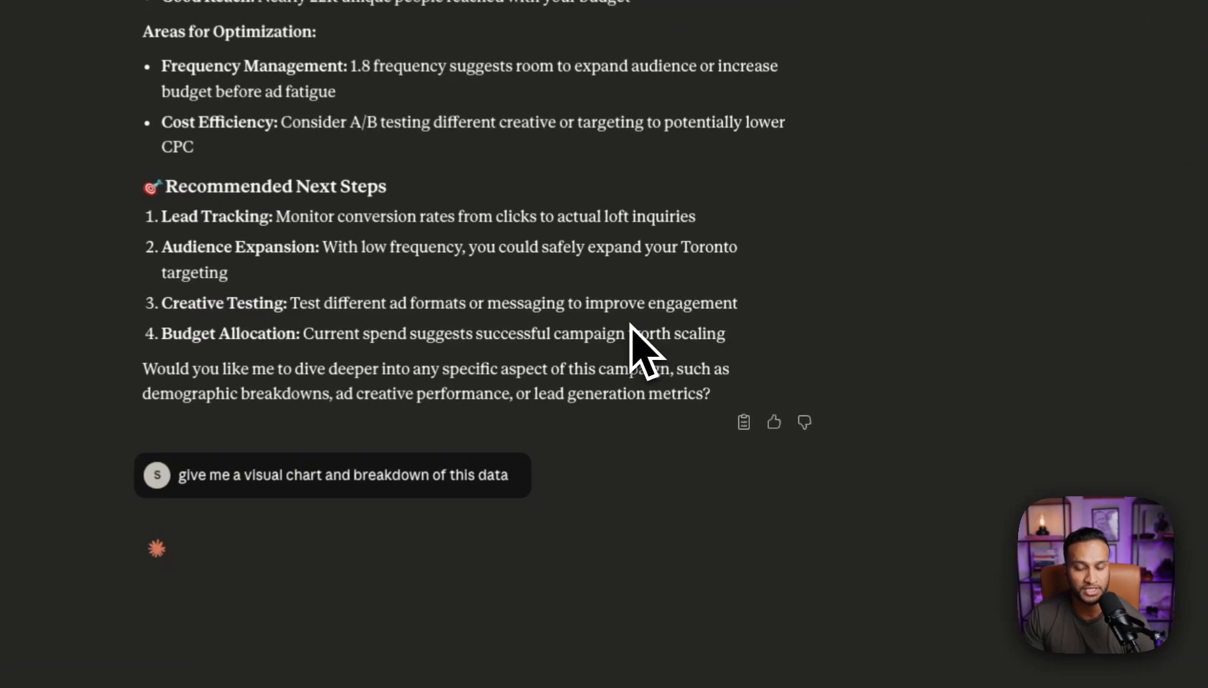
scroll(639, 345, "up", 4)
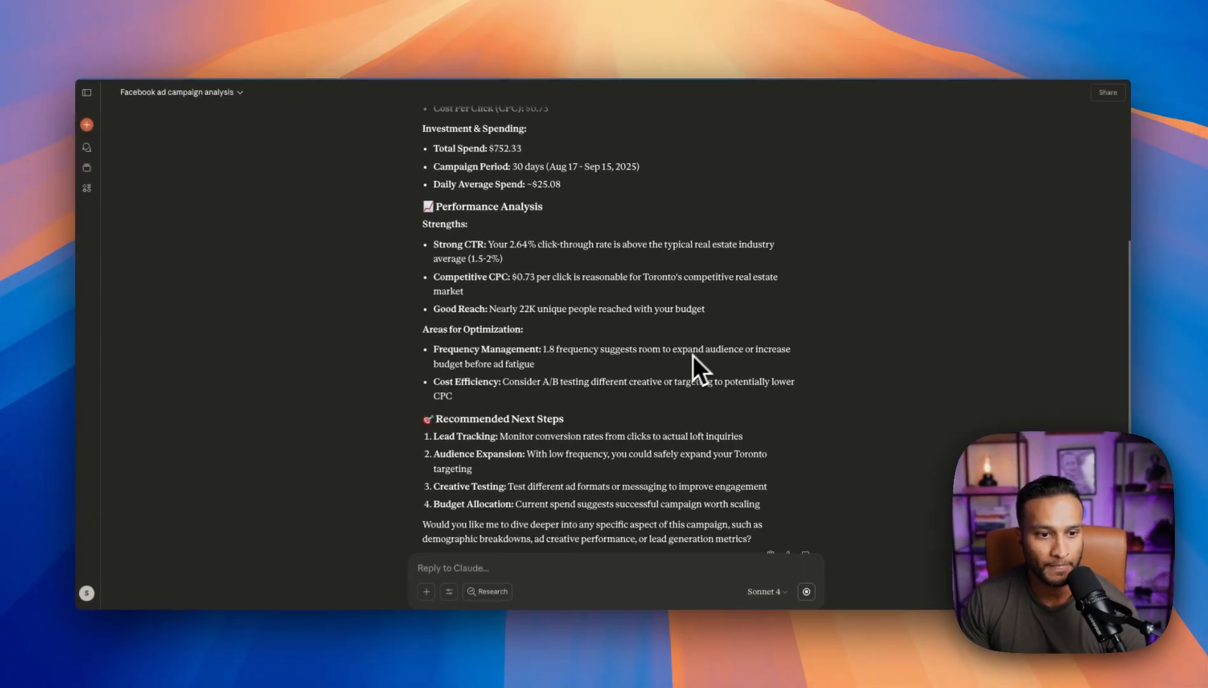
scroll(691, 360, "down", 10)
scroll(924, 328, "up", 3)
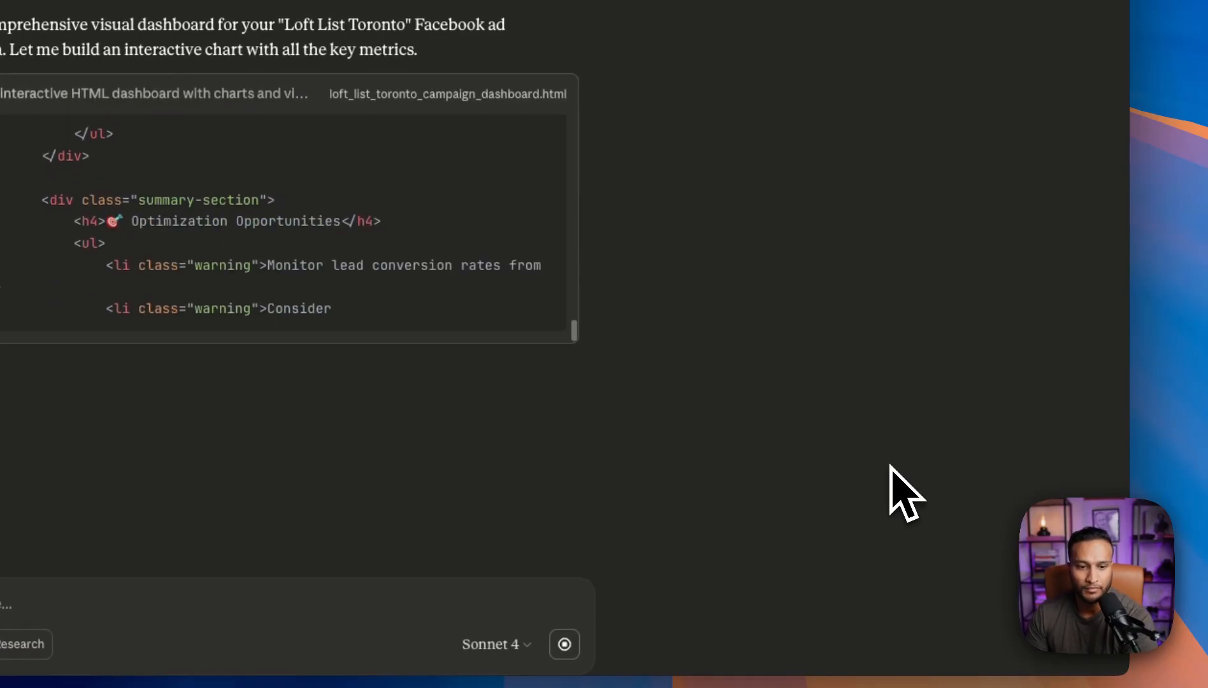
scroll(631, 296, "up", 3)
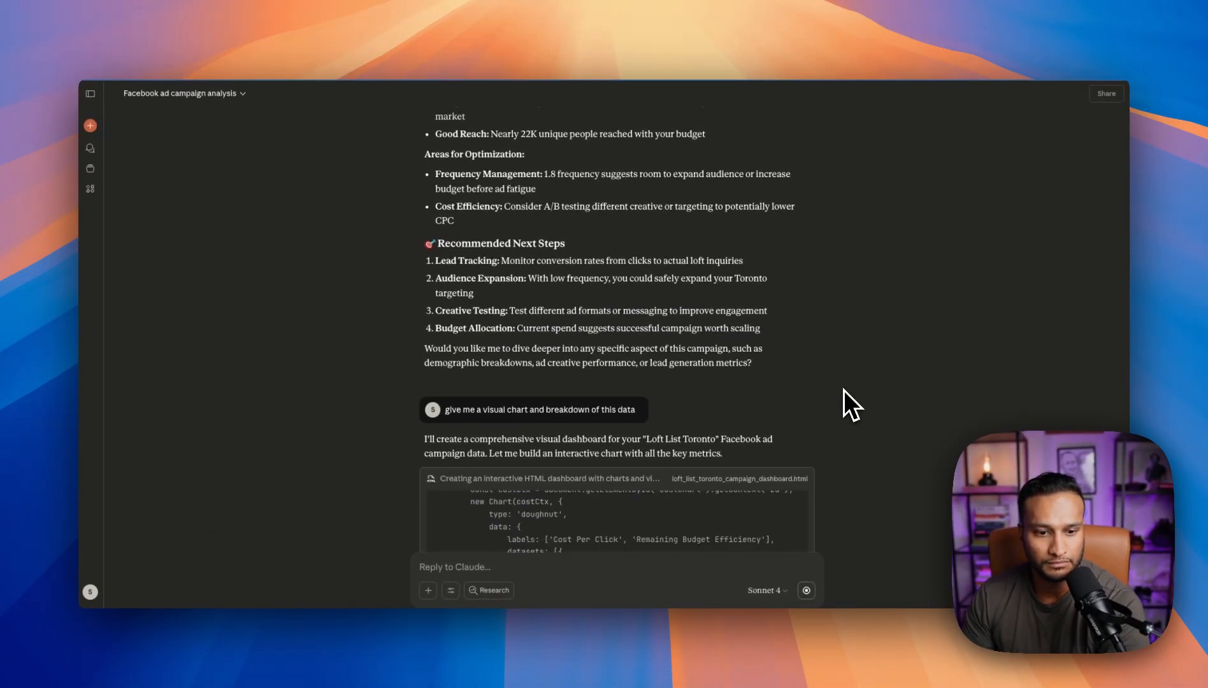
scroll(846, 404, "down", 3)
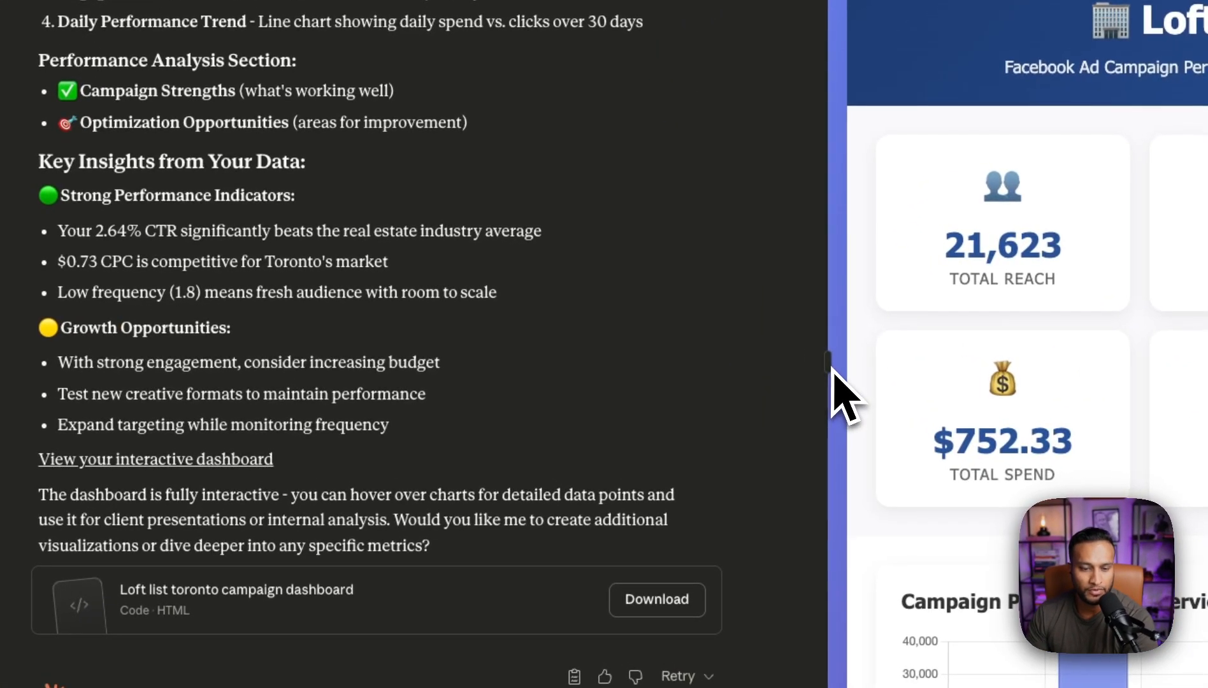
Widen the dashboard preview and review its metric cards, four charts, and performance recommendations
left_click_drag(832, 372, 306, 293)
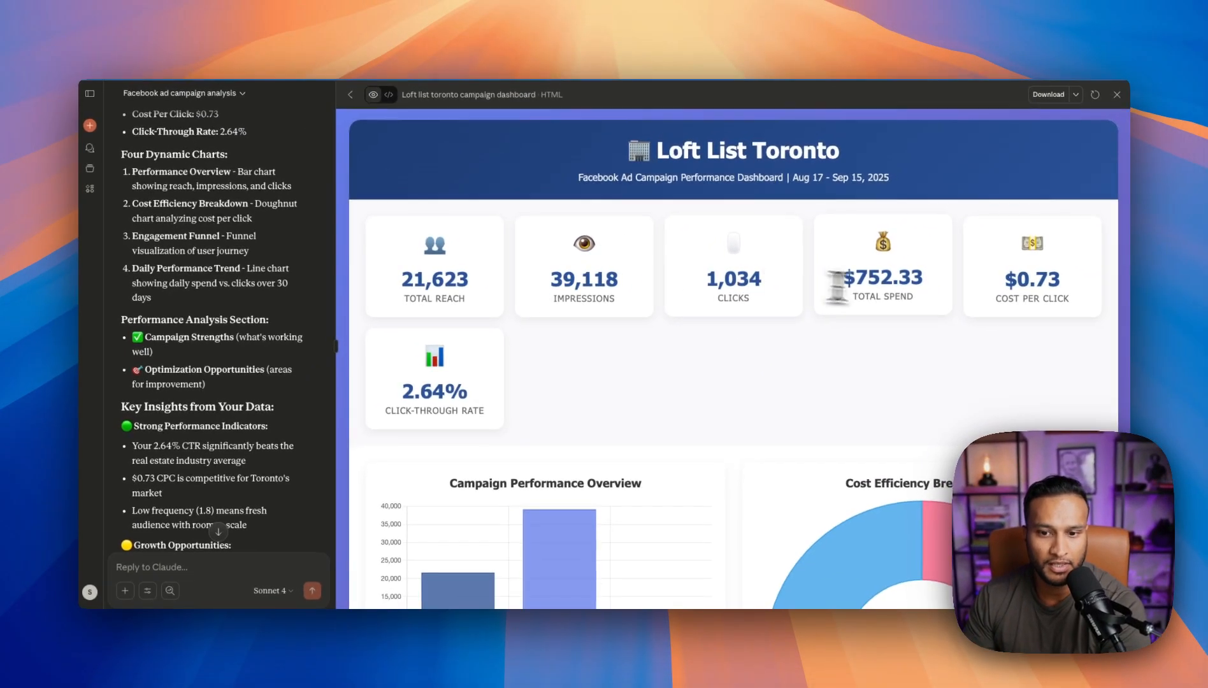
scroll(767, 408, "down", 5)
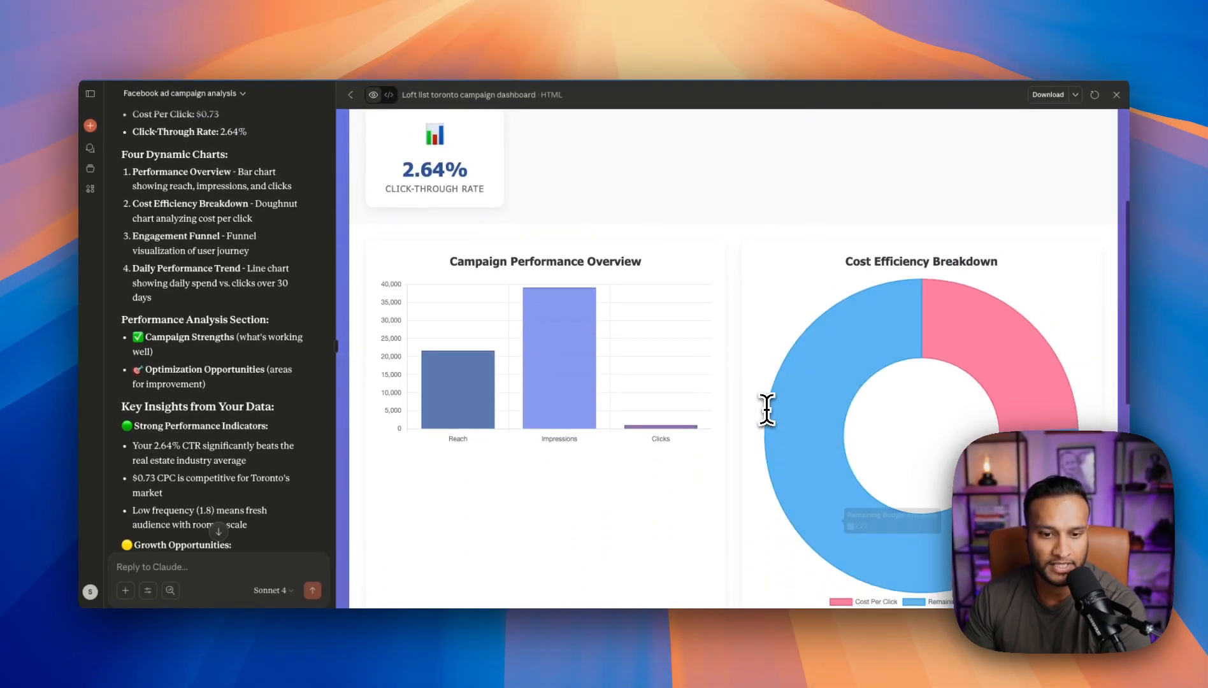
scroll(710, 435, "down", 1)
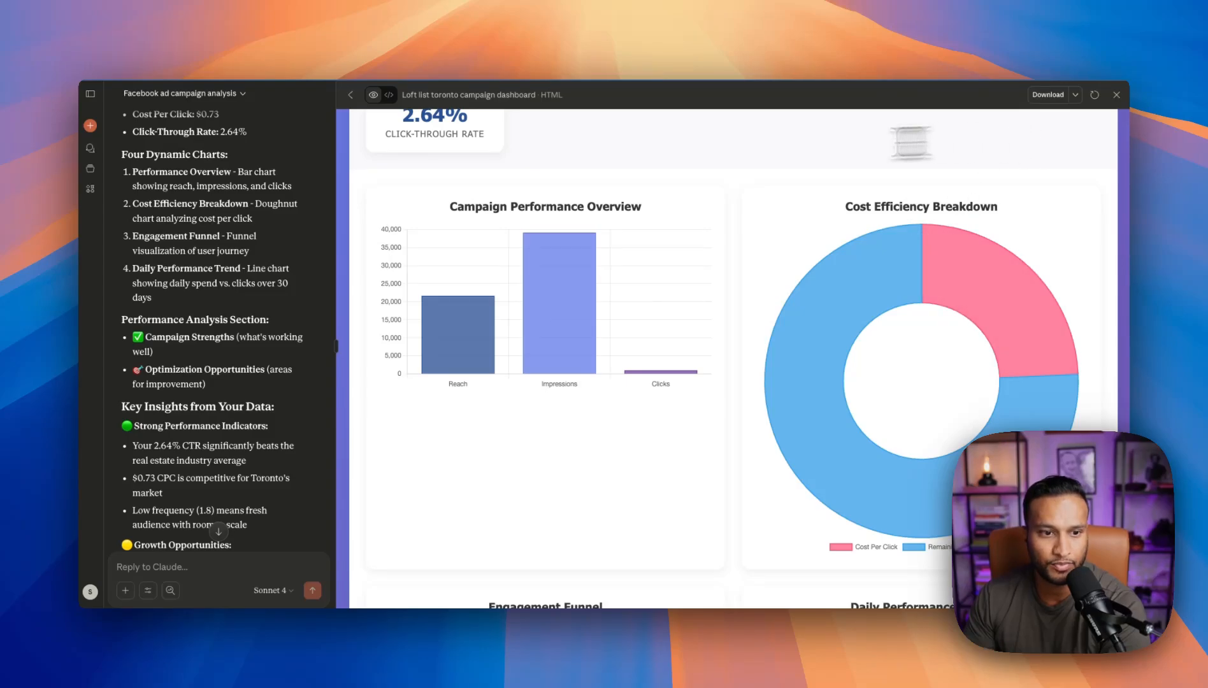
scroll(726, 357, "down", 7)
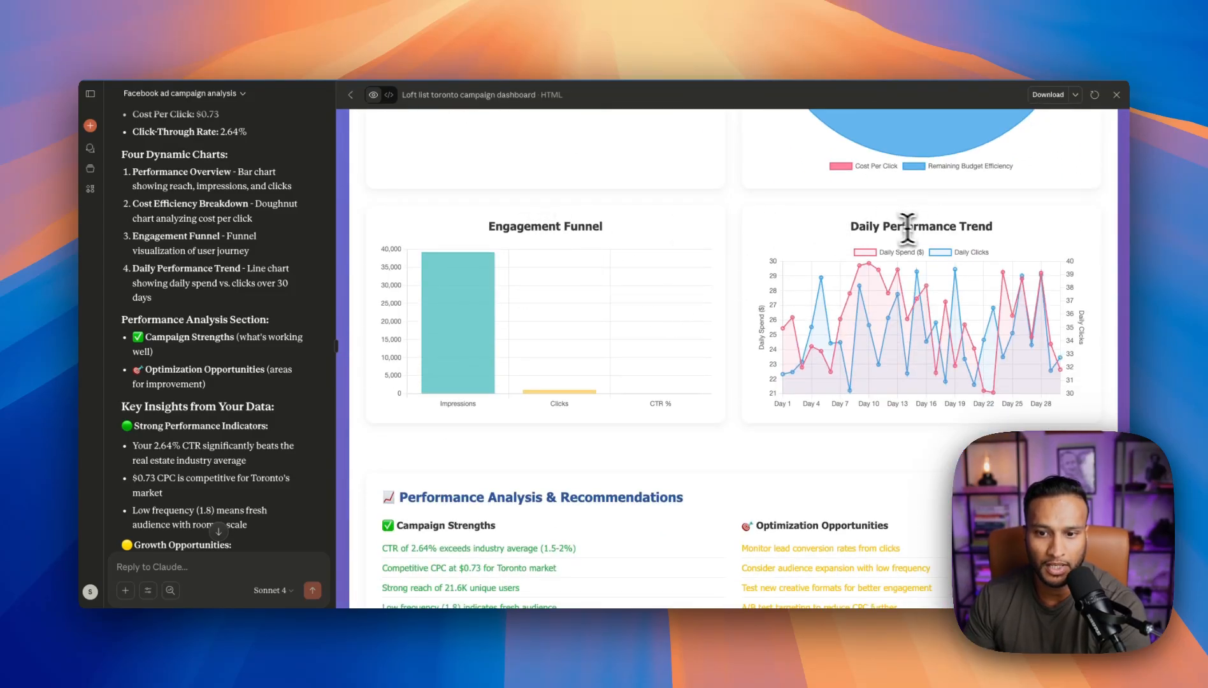
scroll(738, 417, "down", 1)
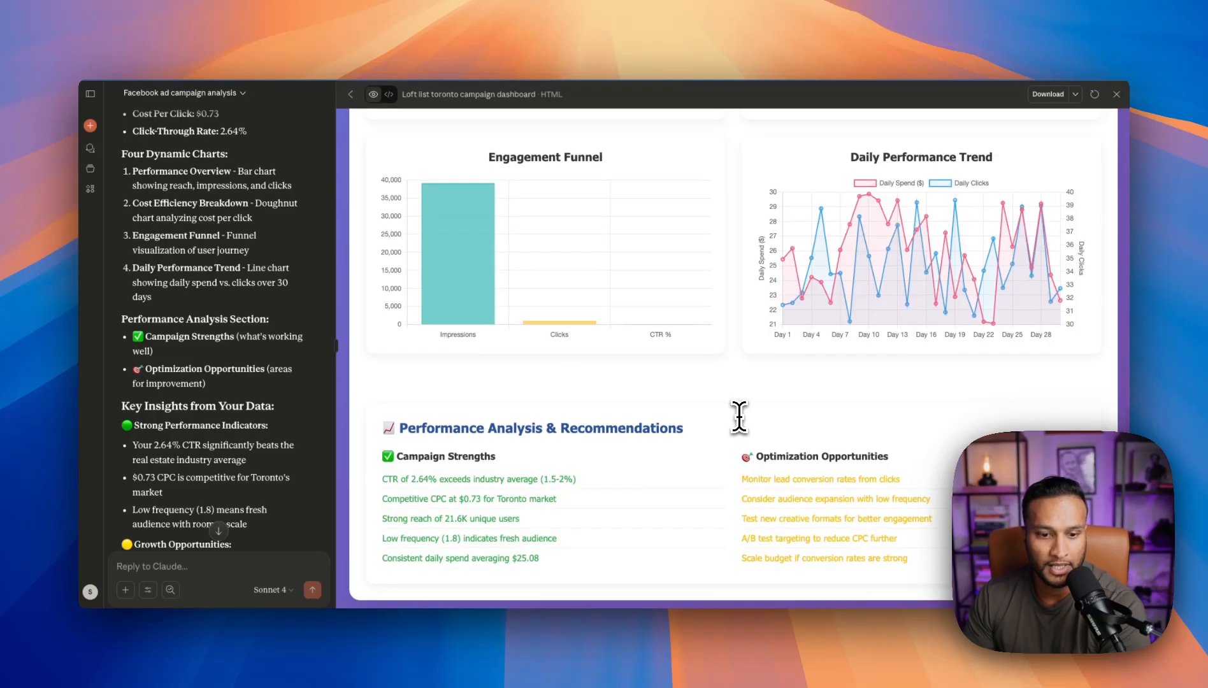
left_click_drag(770, 456, 852, 452)
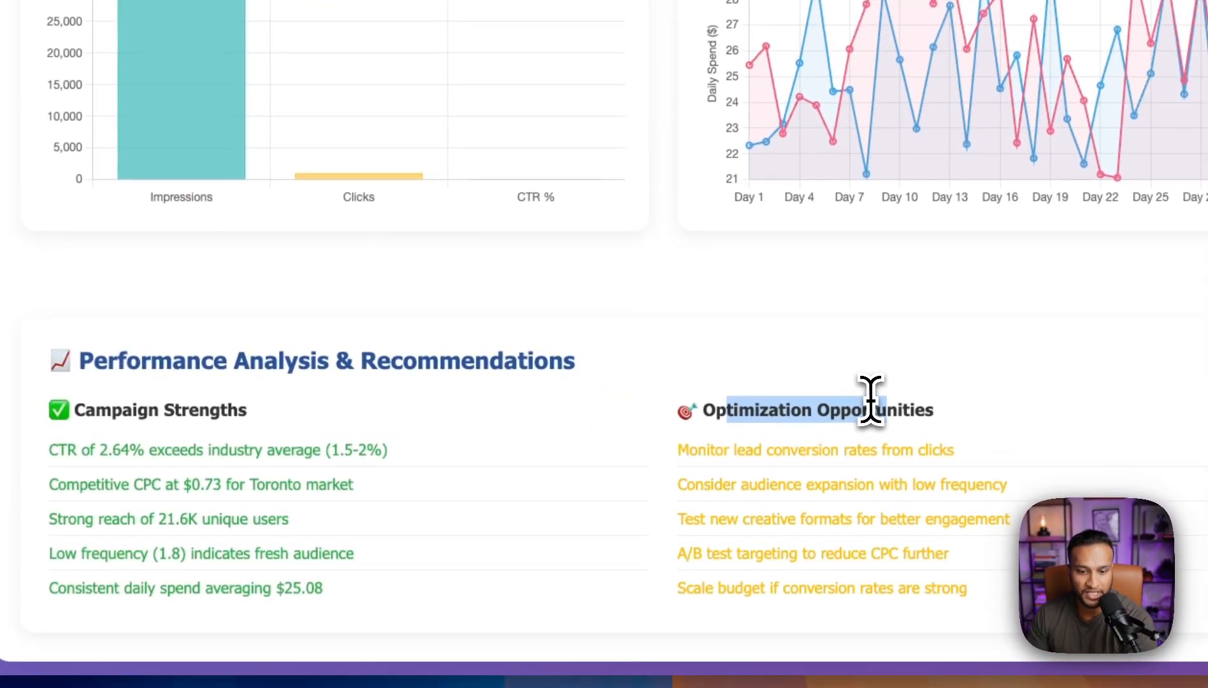
left_click(870, 401)
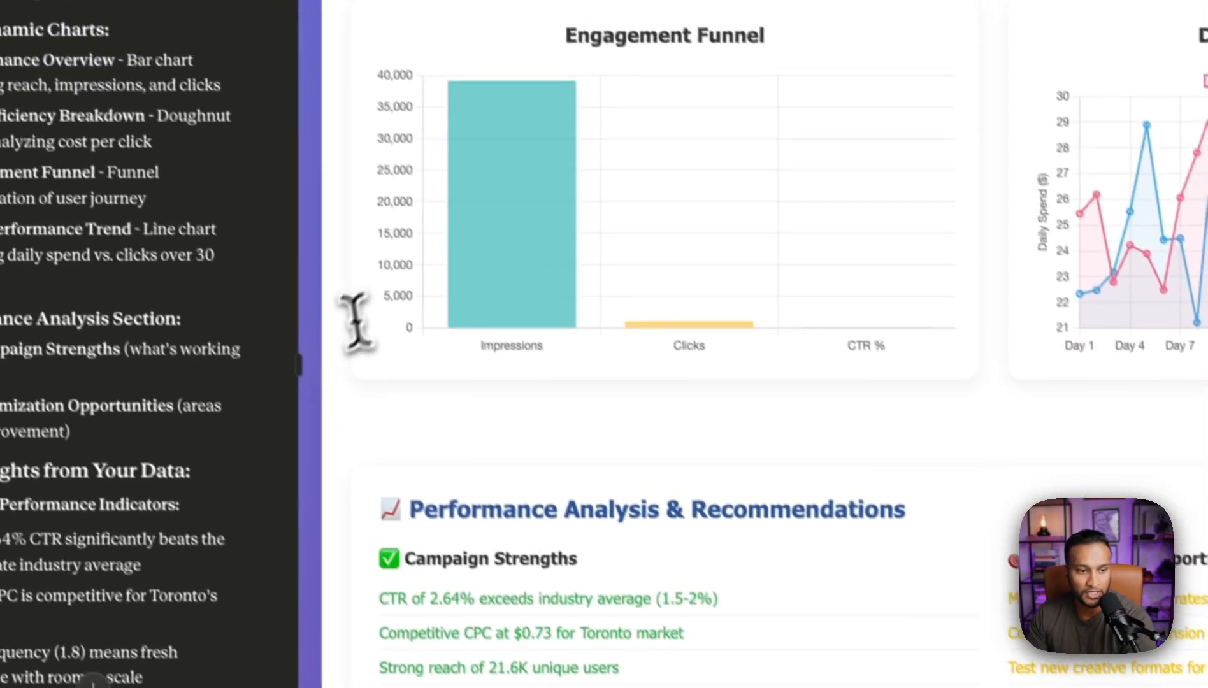
Resize the panes to give the conversation more room while keeping the dashboard preview beside it
left_click_drag(310, 364, 810, 203)
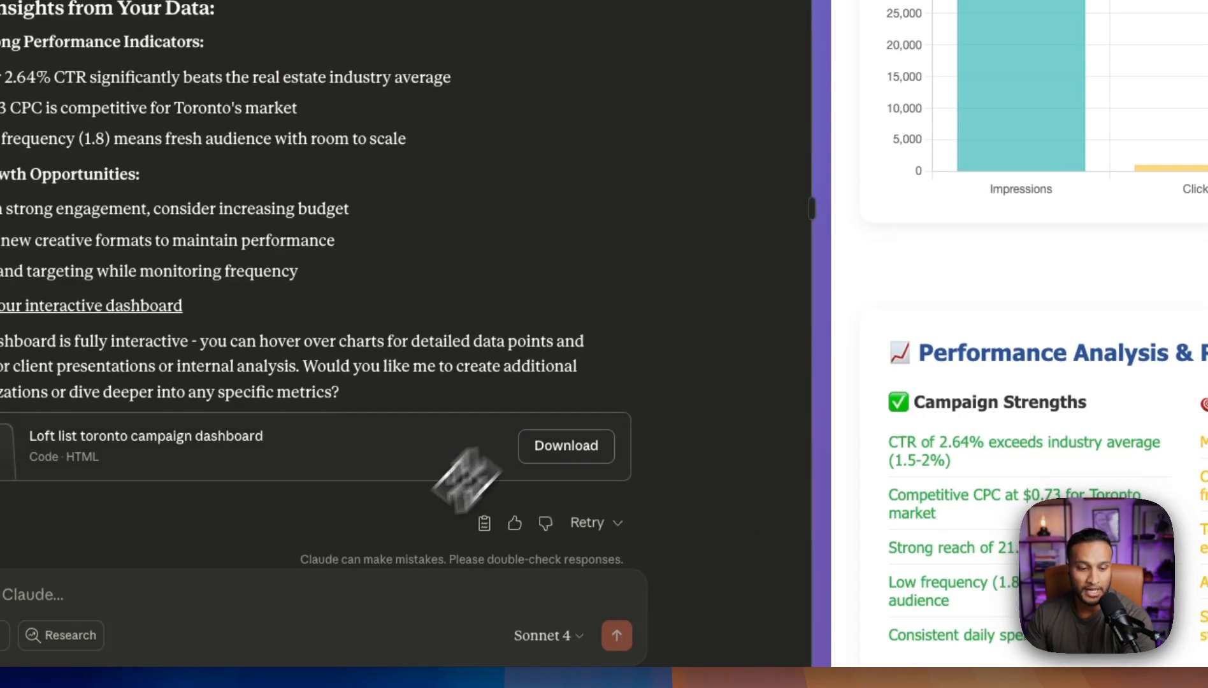
left_click(334, 588)
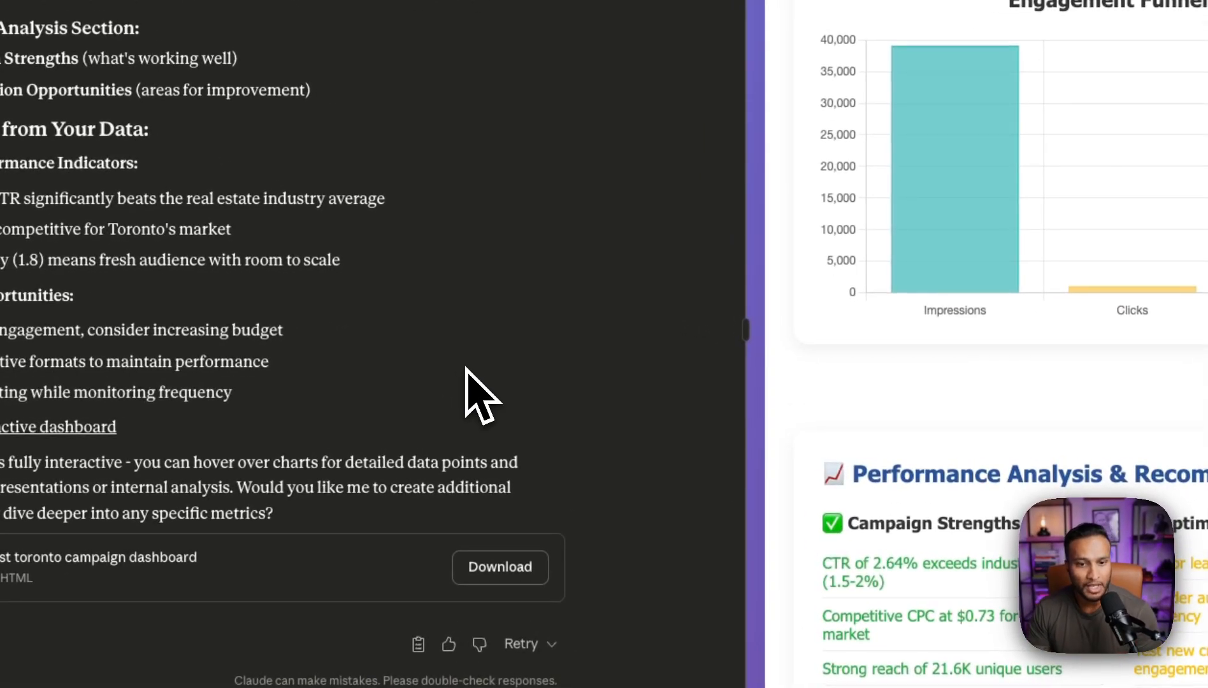
left_click_drag(743, 325, 429, 300)
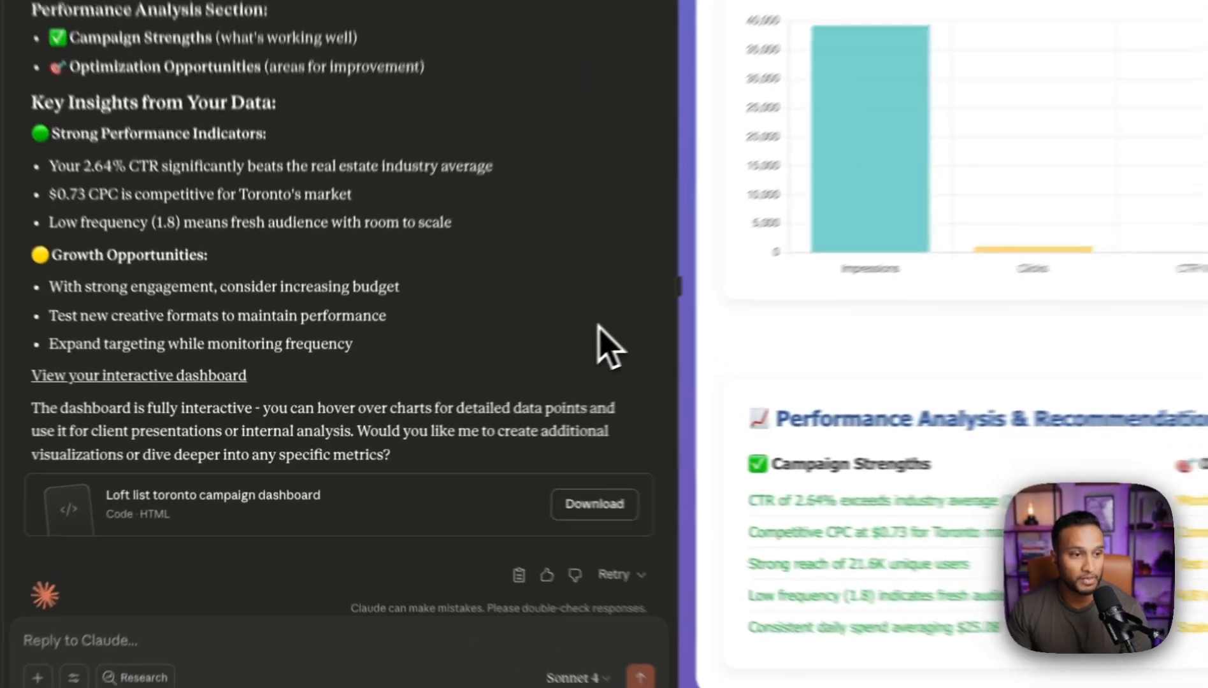
Look back at the key performance metrics and performance analysis in the first campaign breakdown
scroll(485, 370, "up", 5)
scroll(626, 323, "up", 8)
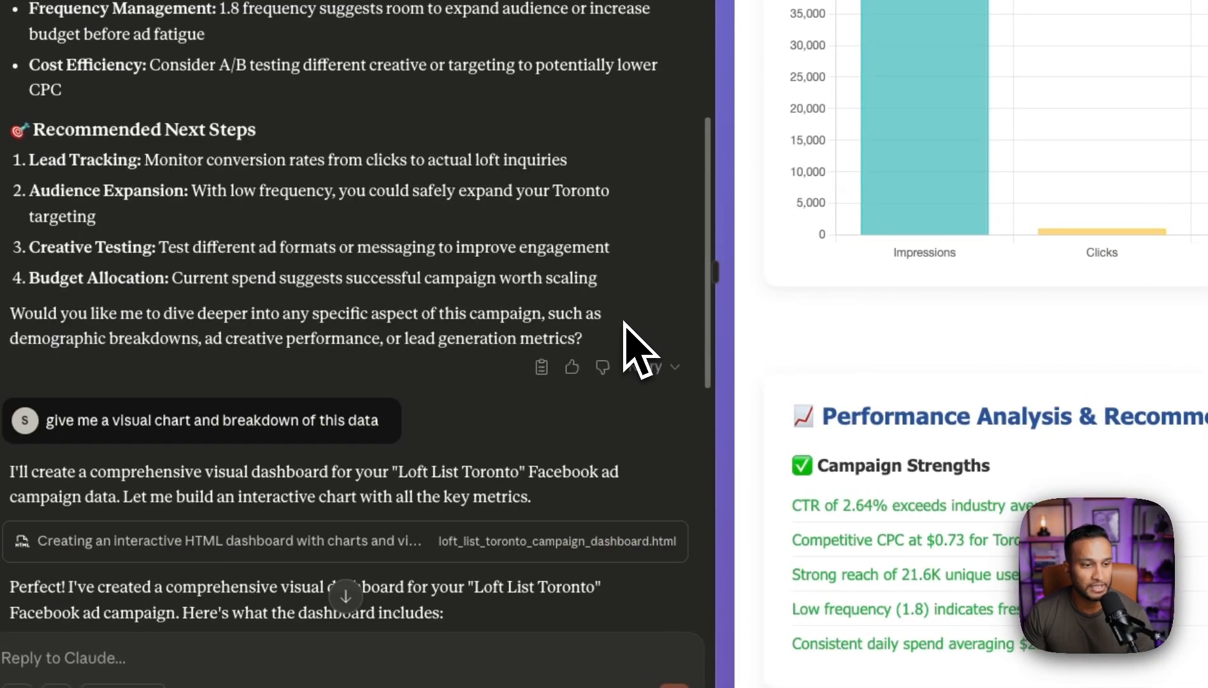
scroll(507, 423, "up", 5)
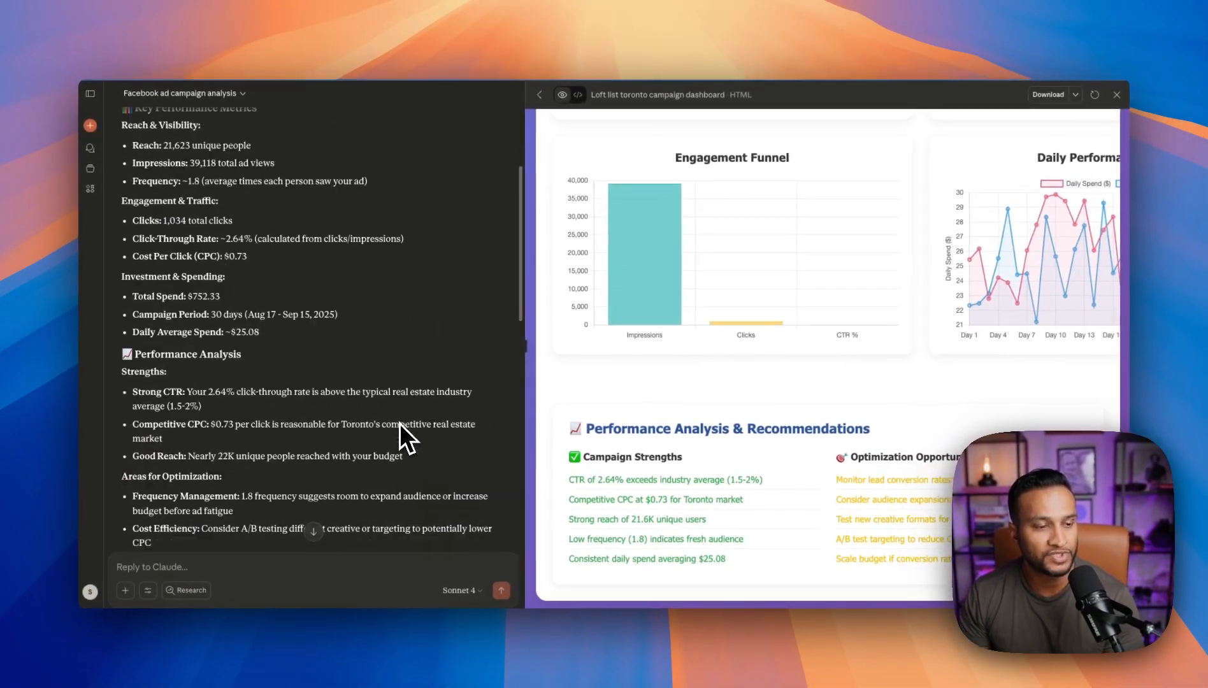
Examine the first breakdown's closing question on demographic breakdowns, ad creative performance, and lead generation metrics
scroll(400, 422, "down", 15)
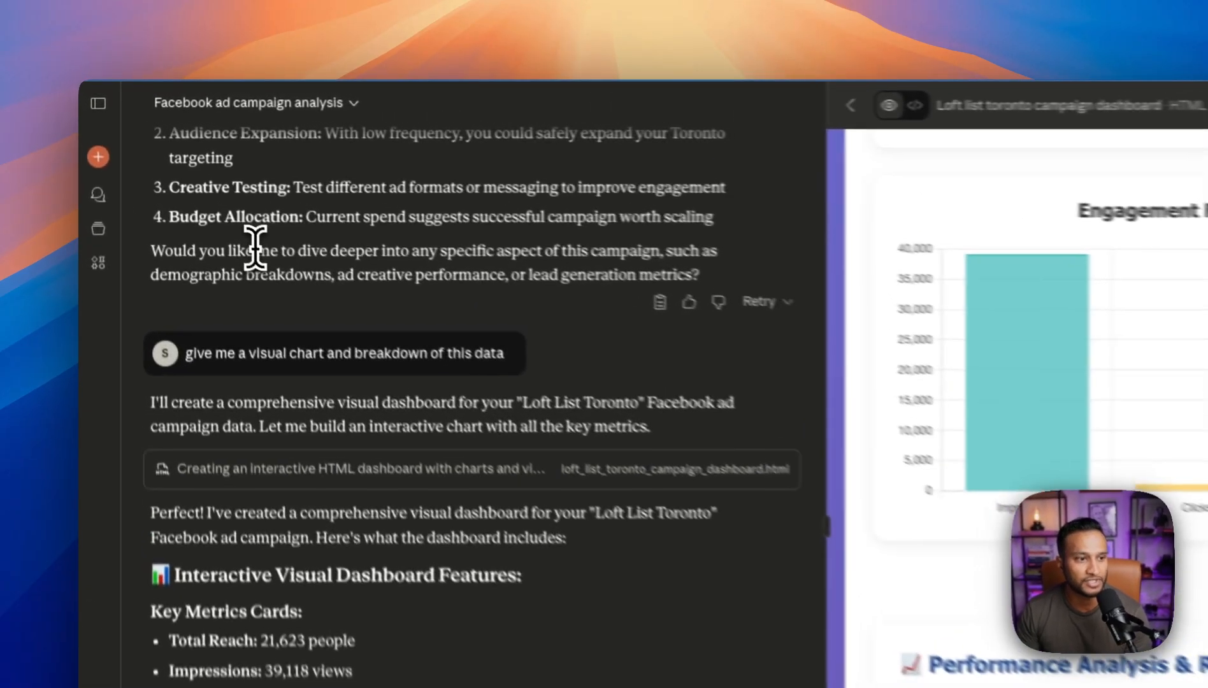
left_click_drag(193, 259, 608, 269)
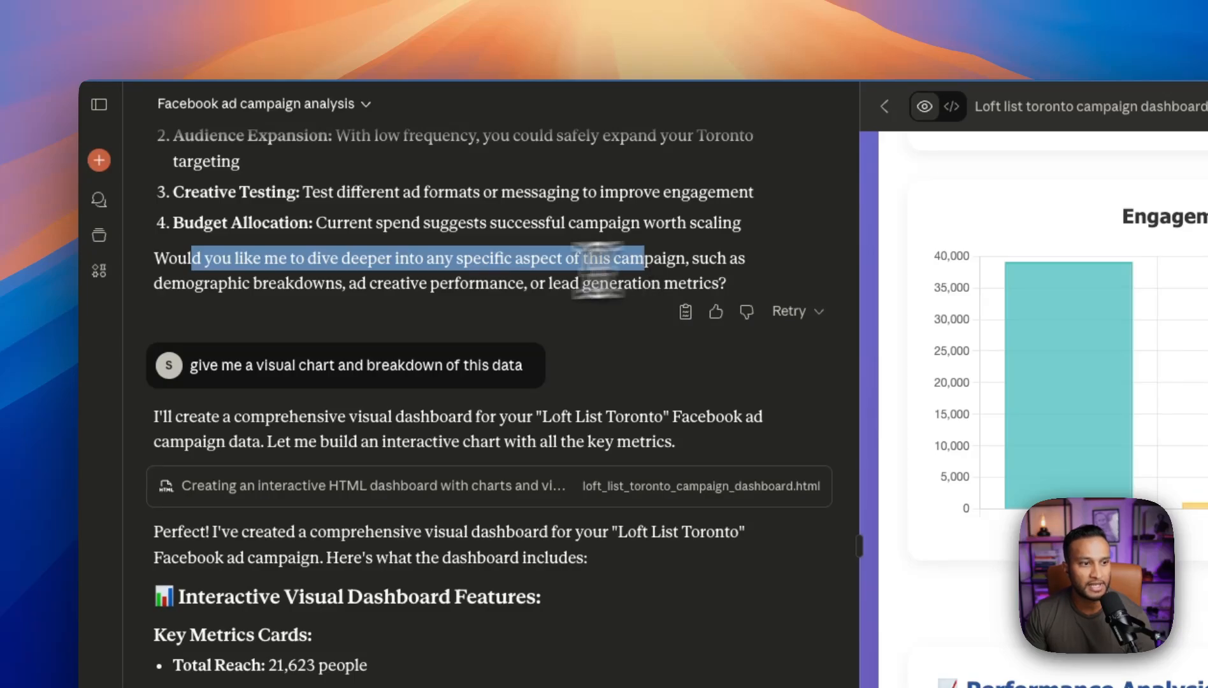
left_click(229, 287)
left_click_drag(229, 287, 399, 272)
left_click(382, 272)
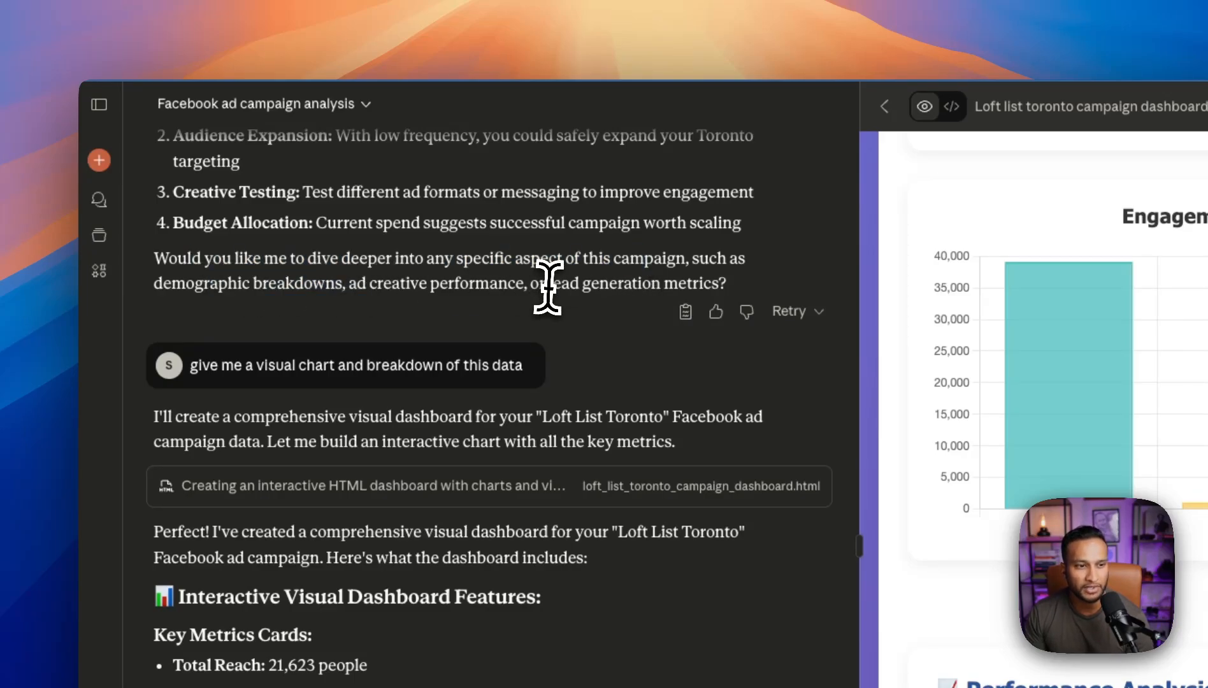
left_click_drag(540, 286, 701, 281)
left_click(712, 291)
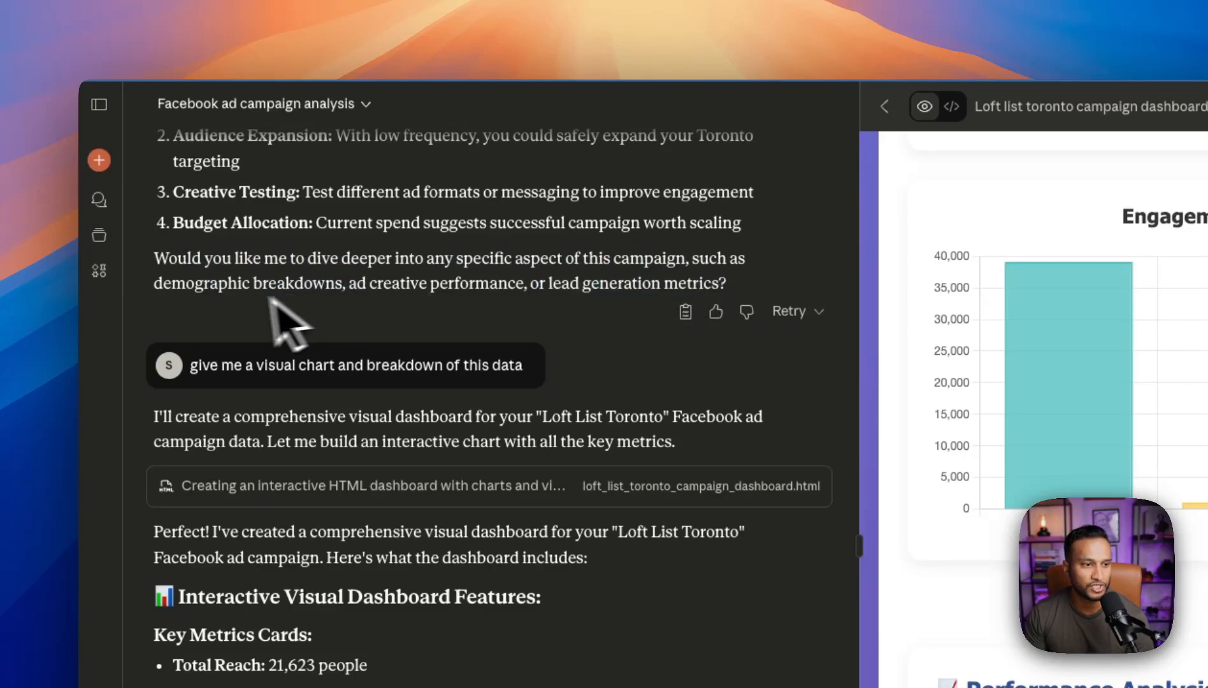
left_click_drag(353, 287, 173, 289)
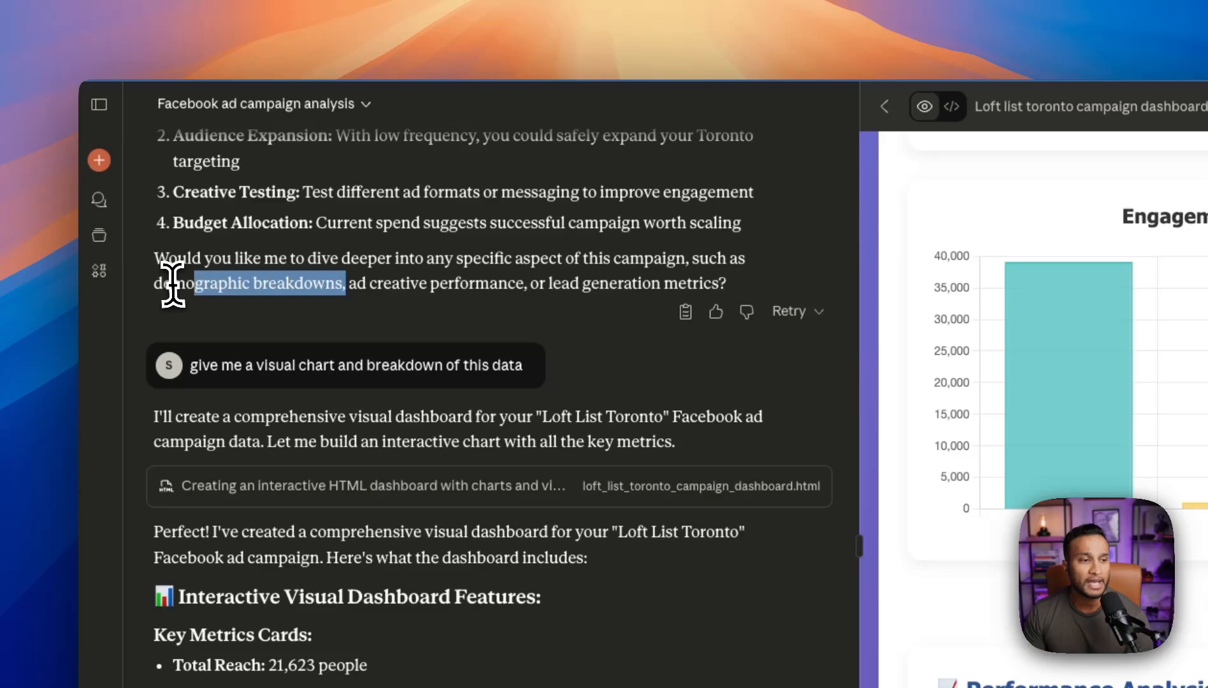
left_click(329, 283)
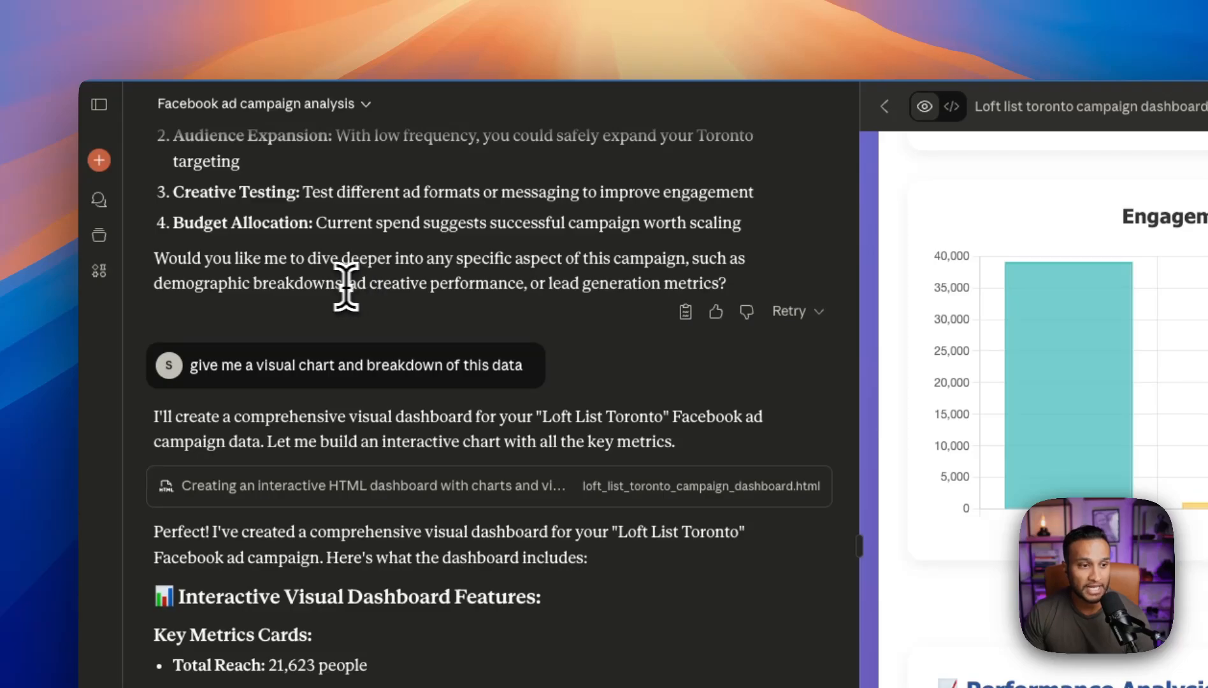
double_click(478, 284)
left_click(370, 284)
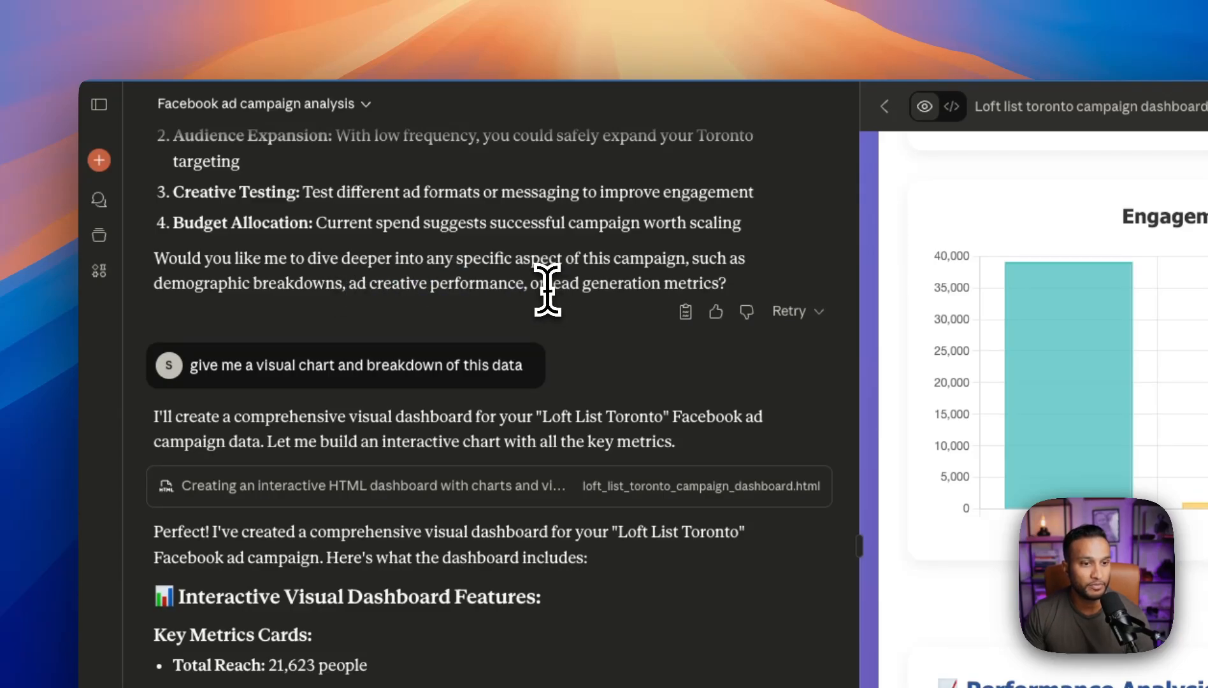